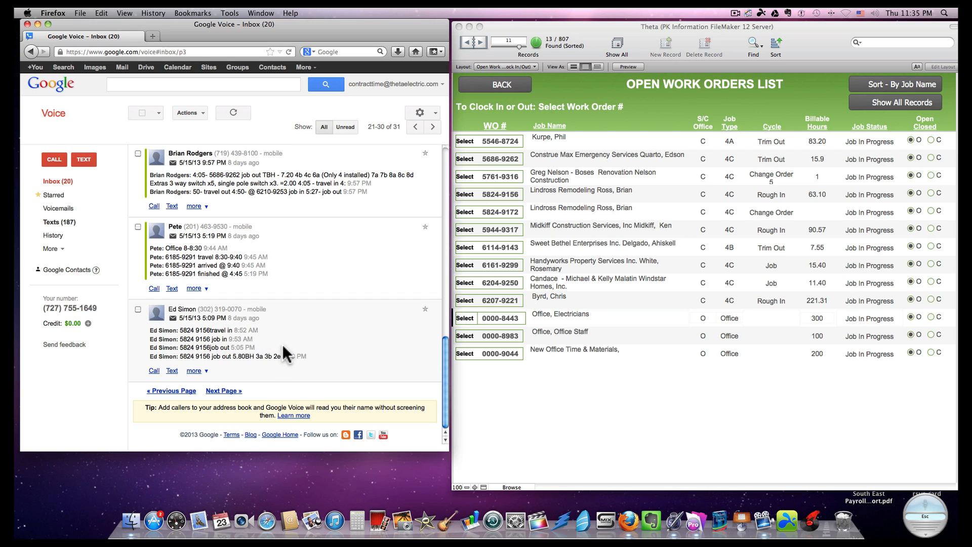
Look through the inbox and the full text history back to the 5/14/13 job clock-in and clock-out messages
left_click(223, 390)
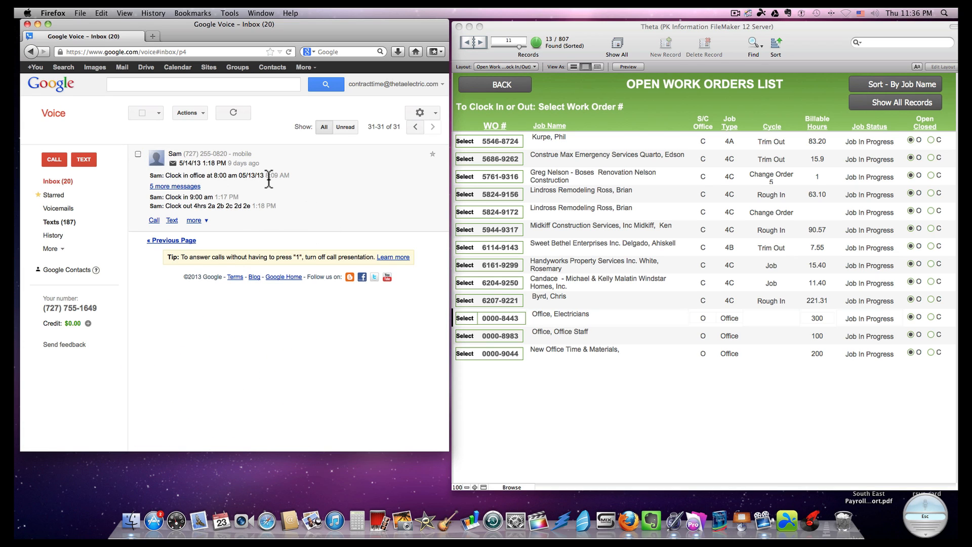
left_click(71, 223)
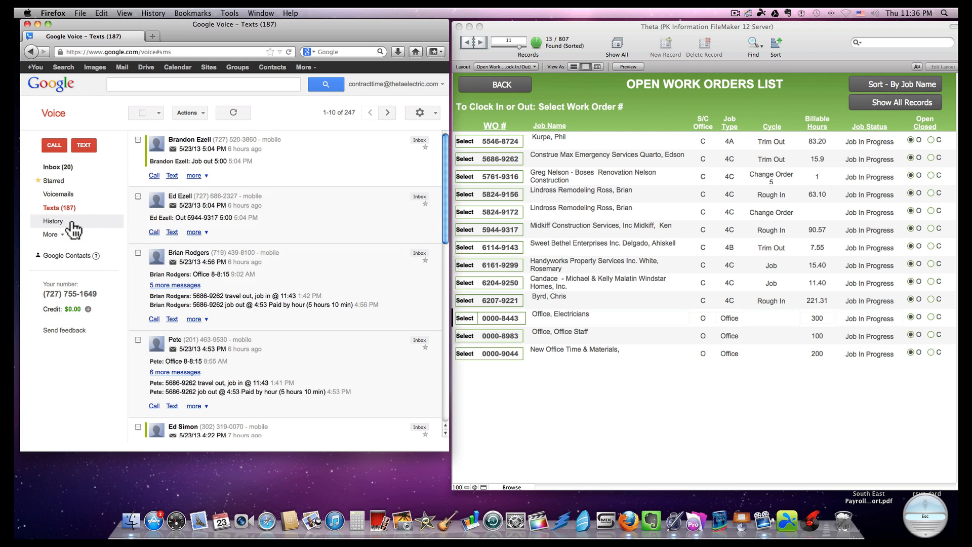
scroll(264, 247, "down", 10)
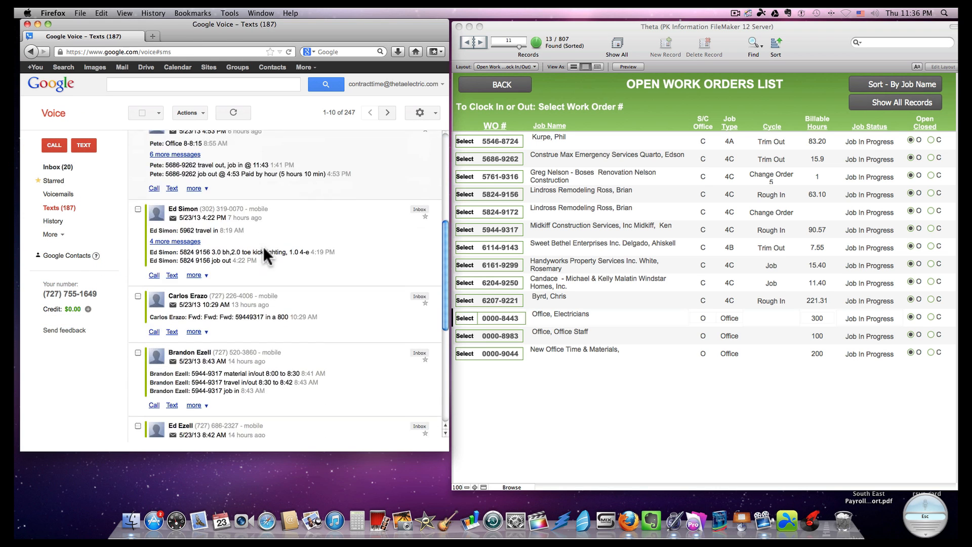
scroll(263, 248, "down", 5)
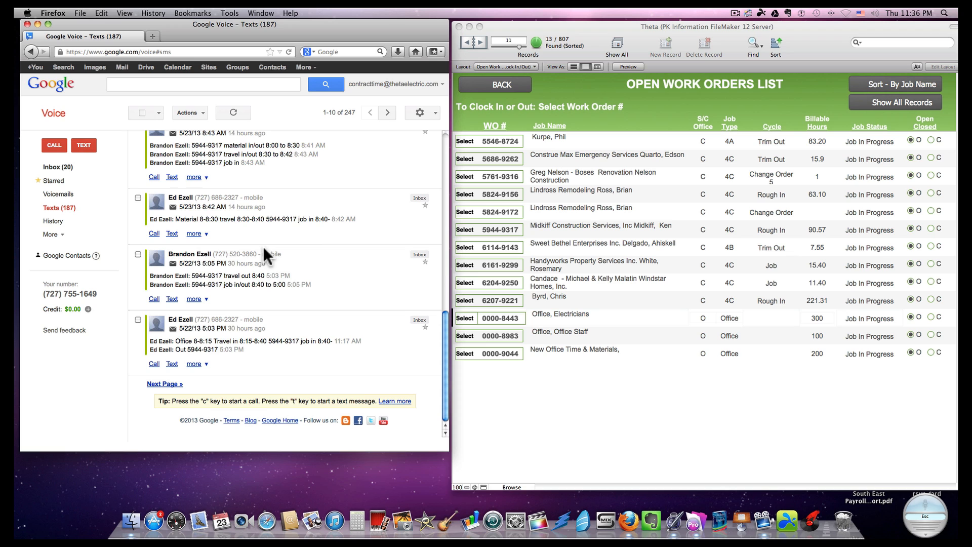
left_click(174, 384)
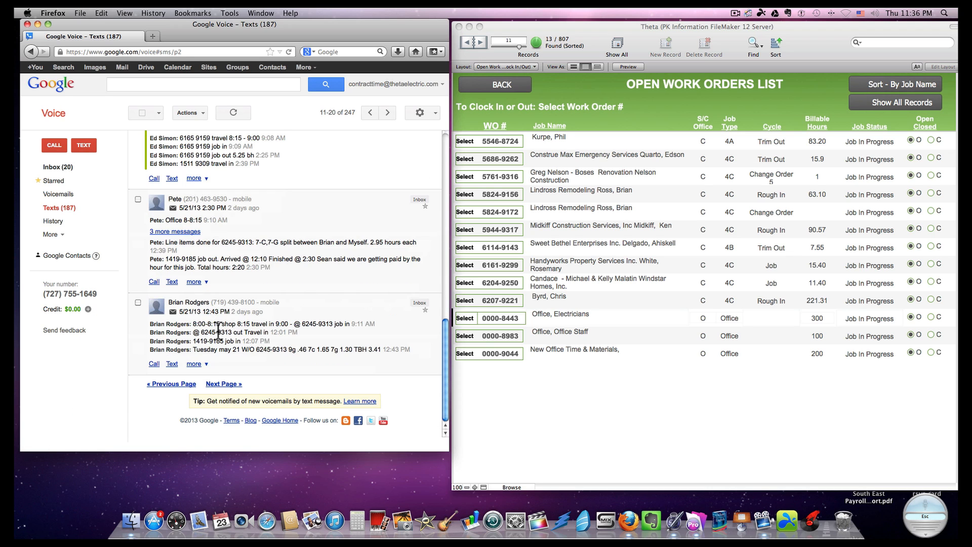
left_click(225, 384)
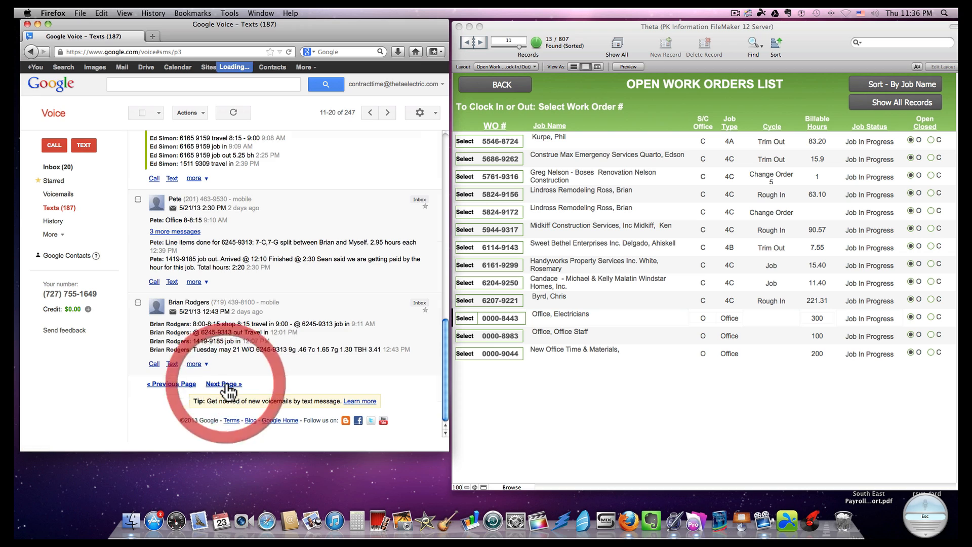
left_click(227, 412)
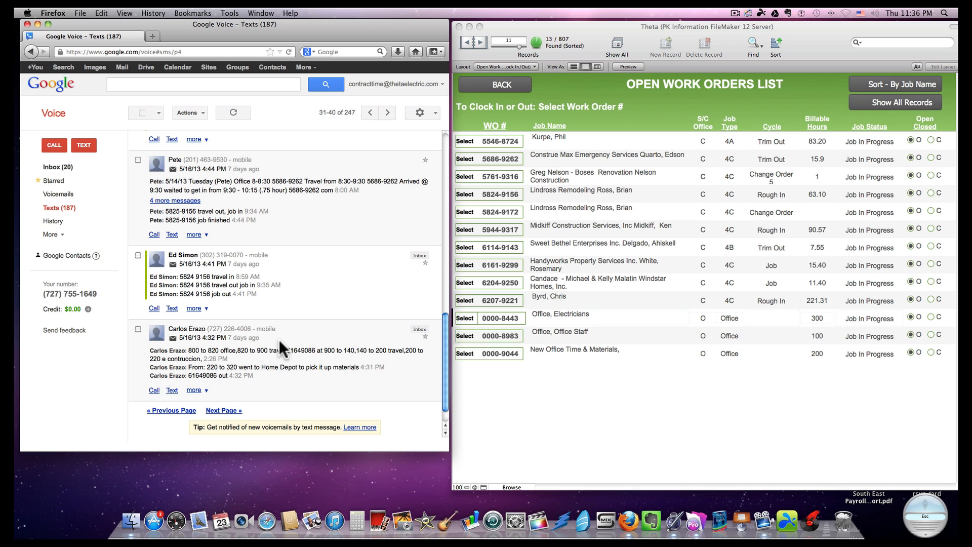
scroll(233, 375, "up", 1)
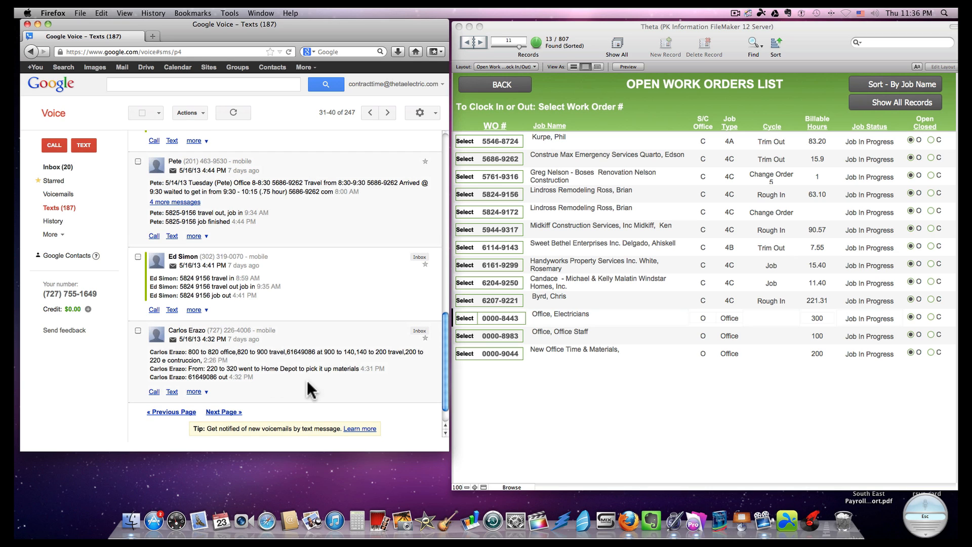
left_click(220, 413)
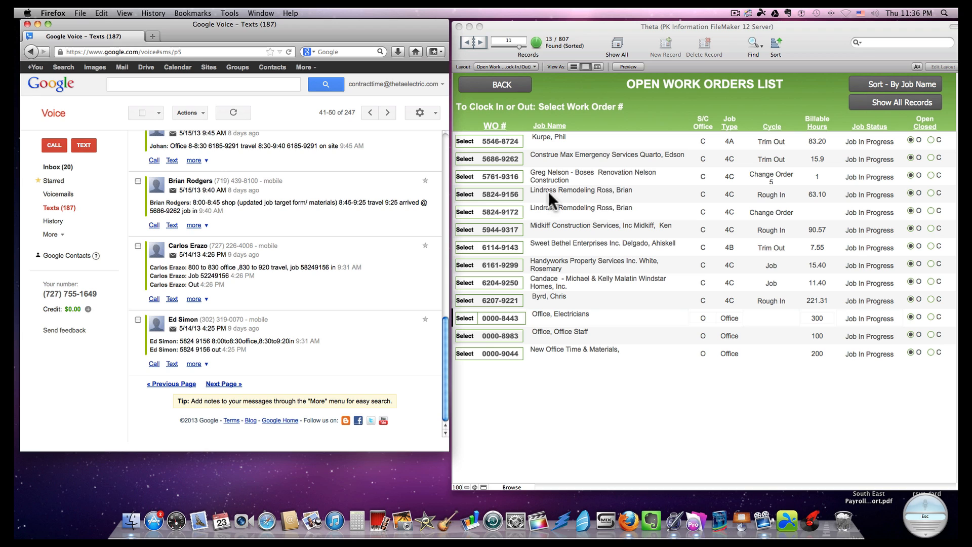
Open the Lindross Remodeling rough-in time sheet in FileMaker Pro, select the electrician who texted and clock in for 5/14/2013
left_click(468, 193)
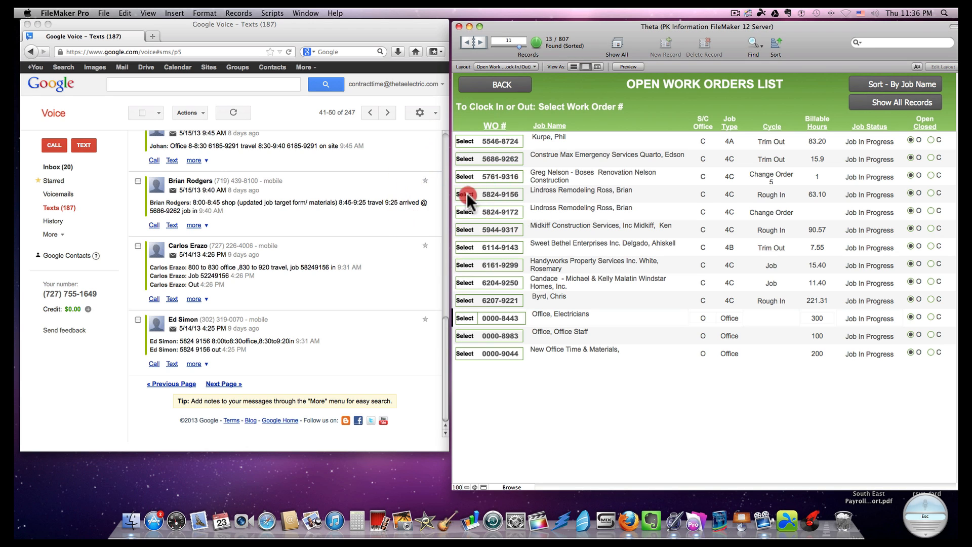
left_click(466, 193)
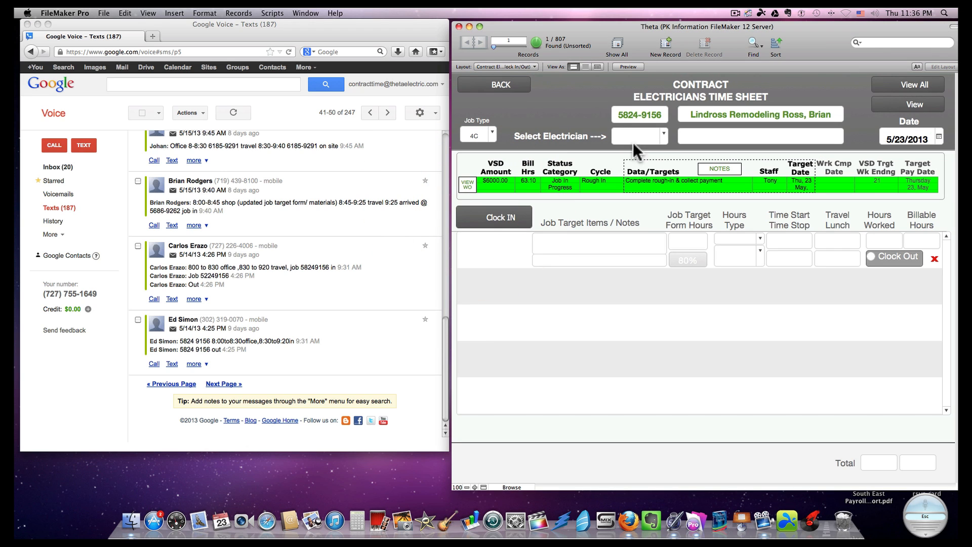
left_click(665, 135)
left_click(653, 296)
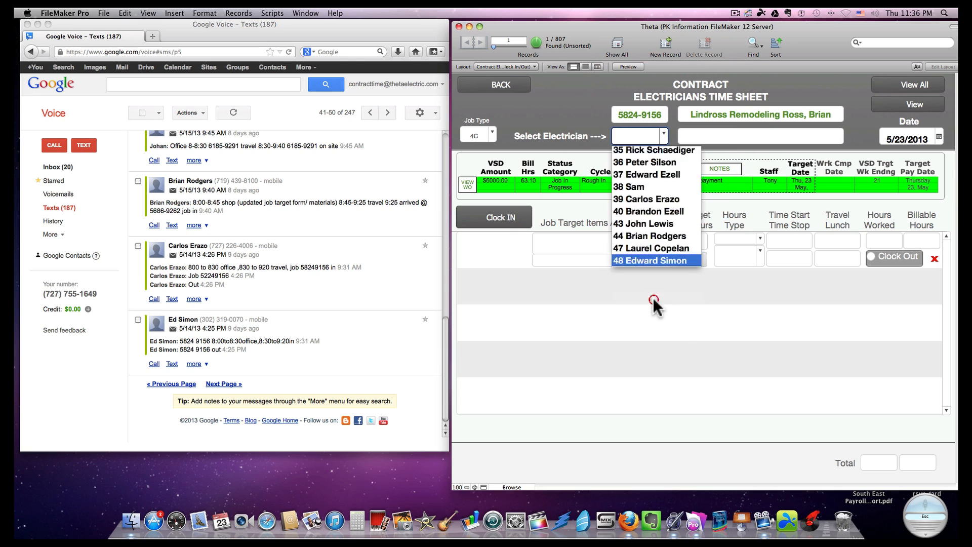
left_click(938, 136)
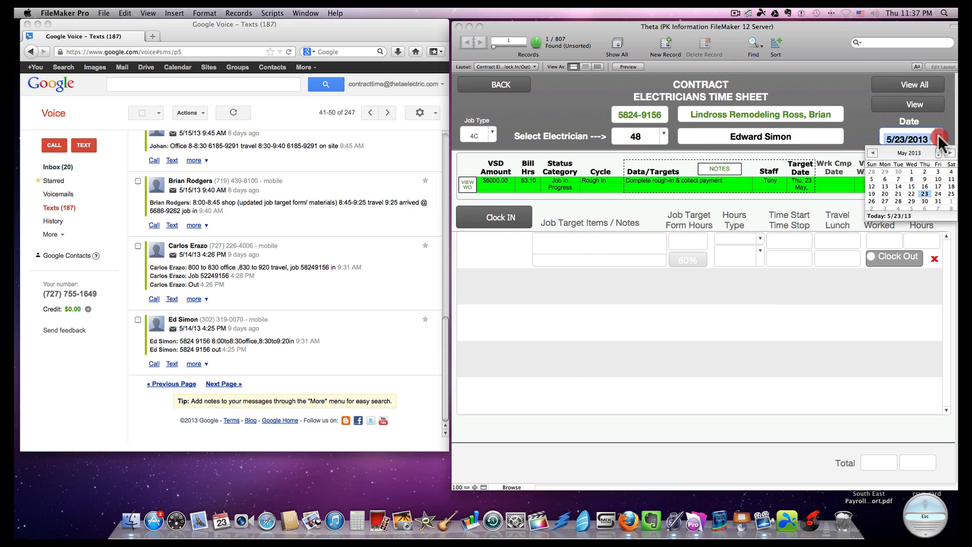
left_click(899, 186)
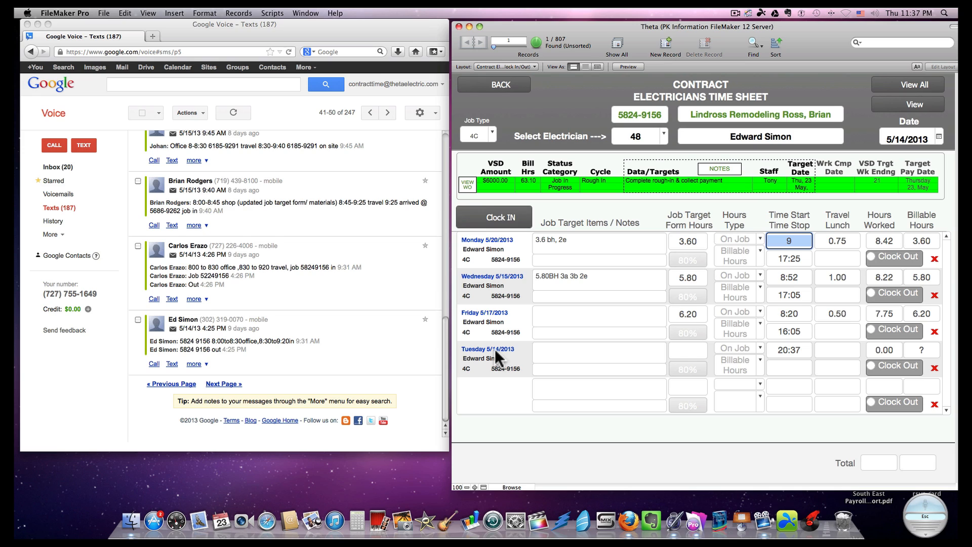
Set the start time of the Tuesday 5/14/2013 entry to 8:30, following the electrician's text message
left_click(800, 349)
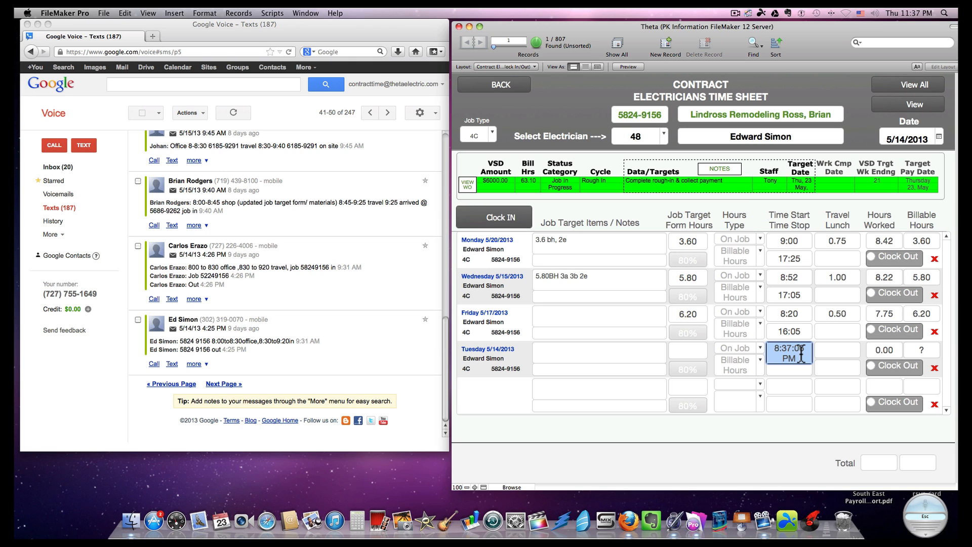
scroll(349, 359, "up", 1)
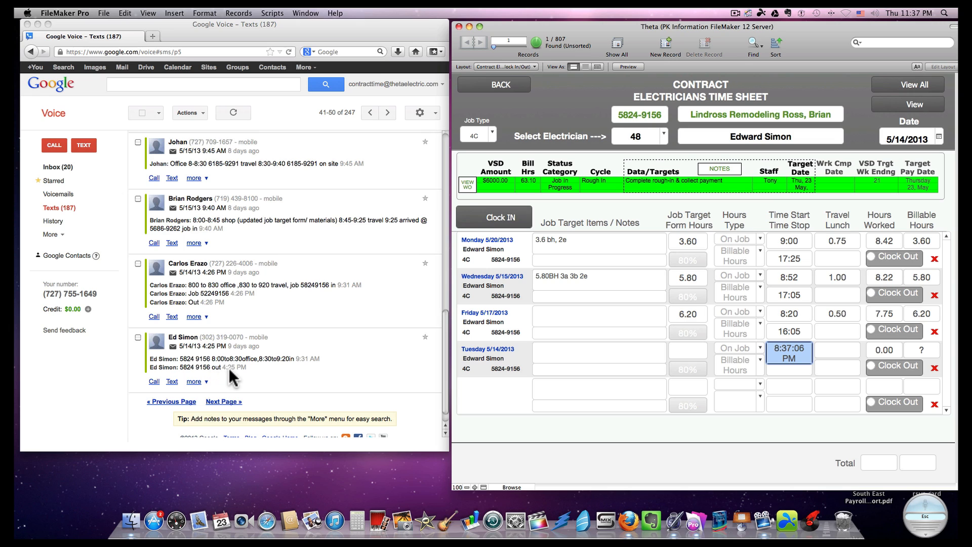
left_click(800, 348)
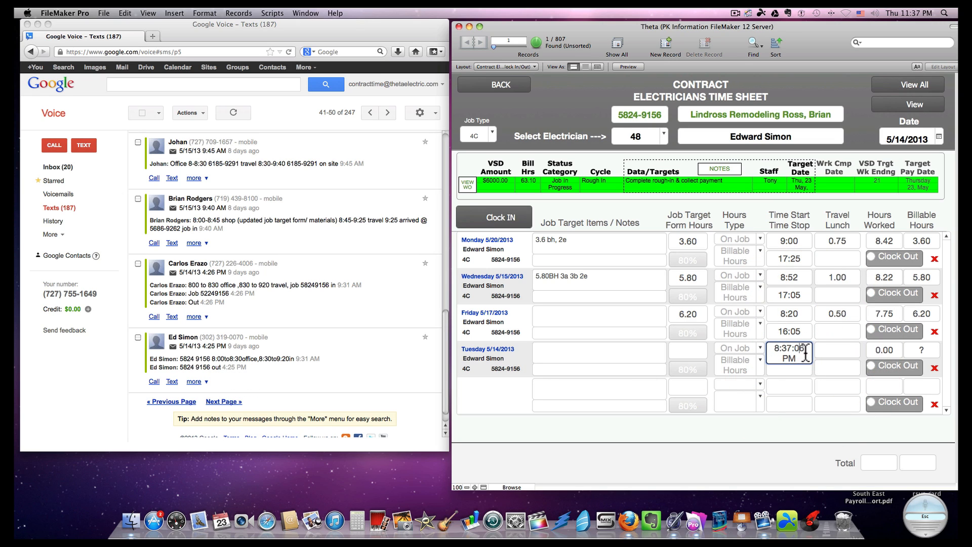
left_click(805, 371)
left_click(808, 350)
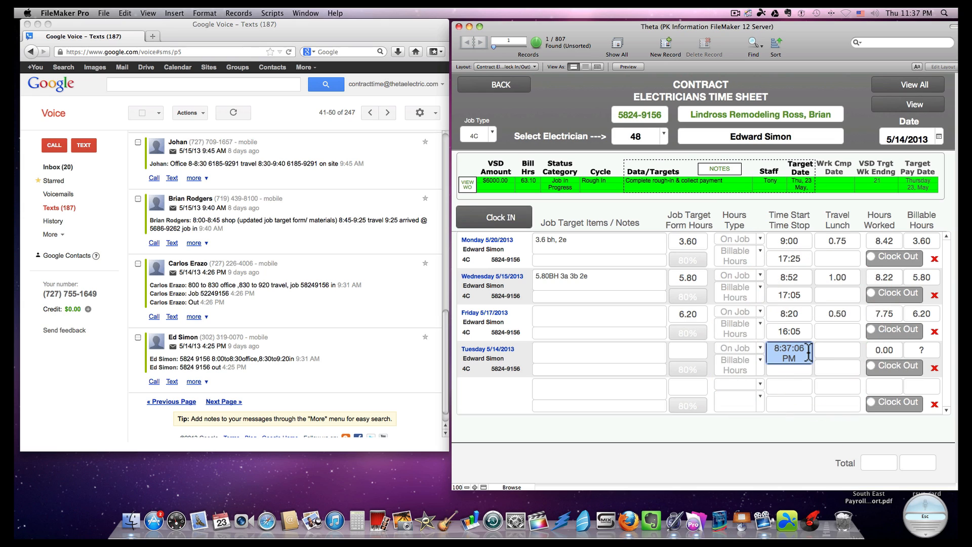
type("8")
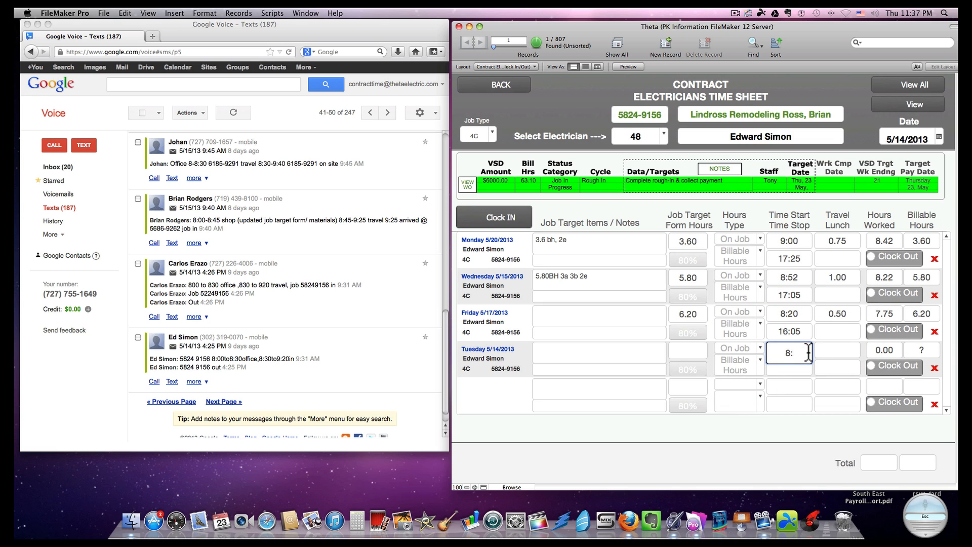
type(":30")
Enter 4:25 as the stop time and 0.75 as the travel hours of the Tuesday 5/14/2013 entry
left_click(805, 368)
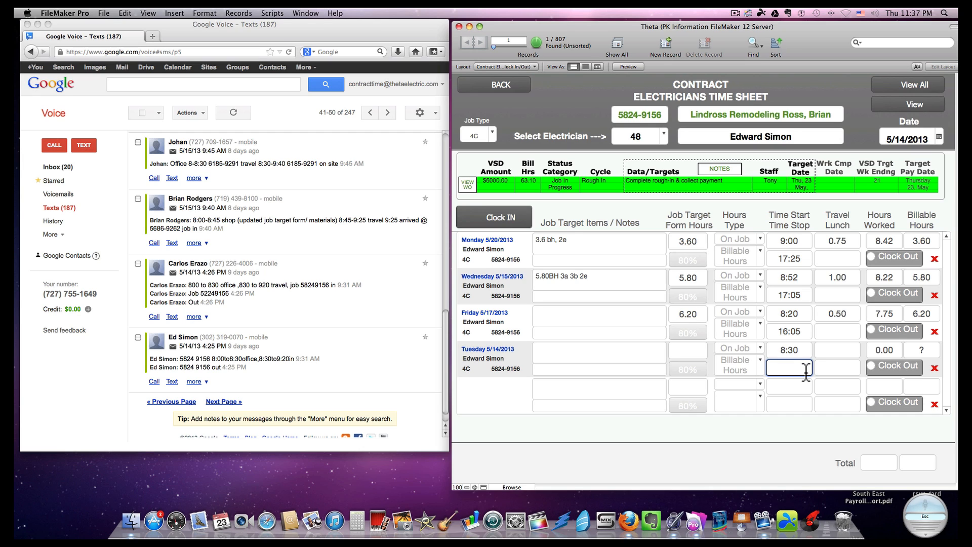
type("4:25")
left_click(844, 351)
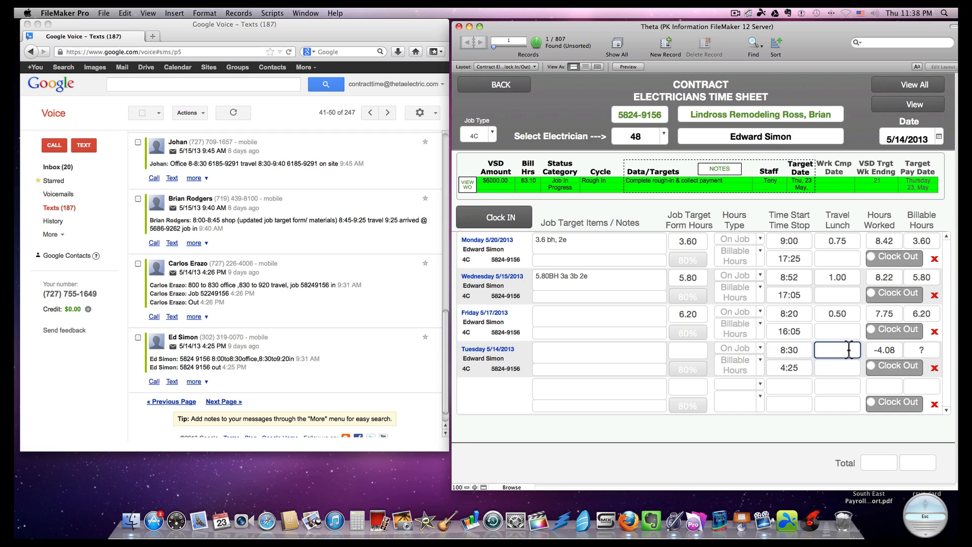
type(".75")
left_click(815, 425)
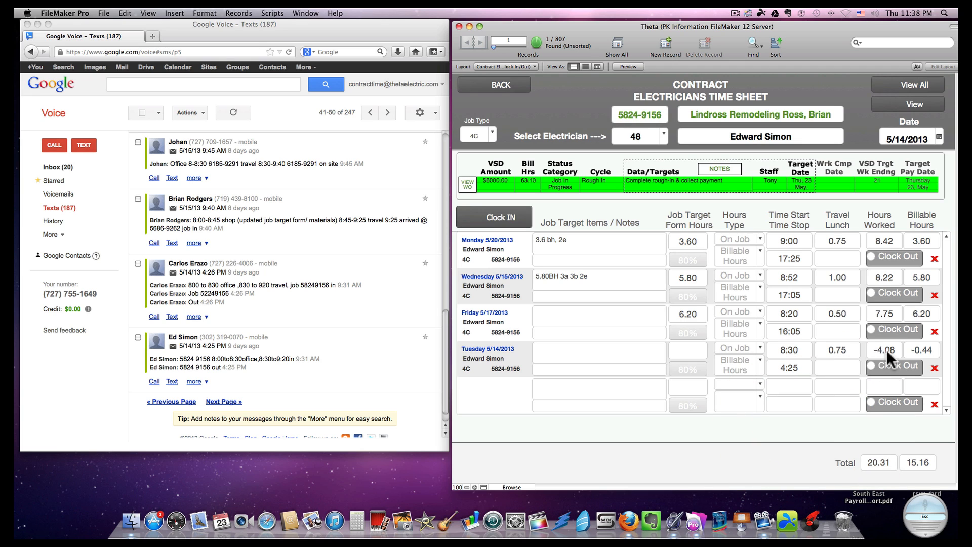
Change the Tuesday 5/14/2013 stop time to 16:25 and fill its job target form hours using the 80% calculation
left_click(801, 369)
left_click(800, 370)
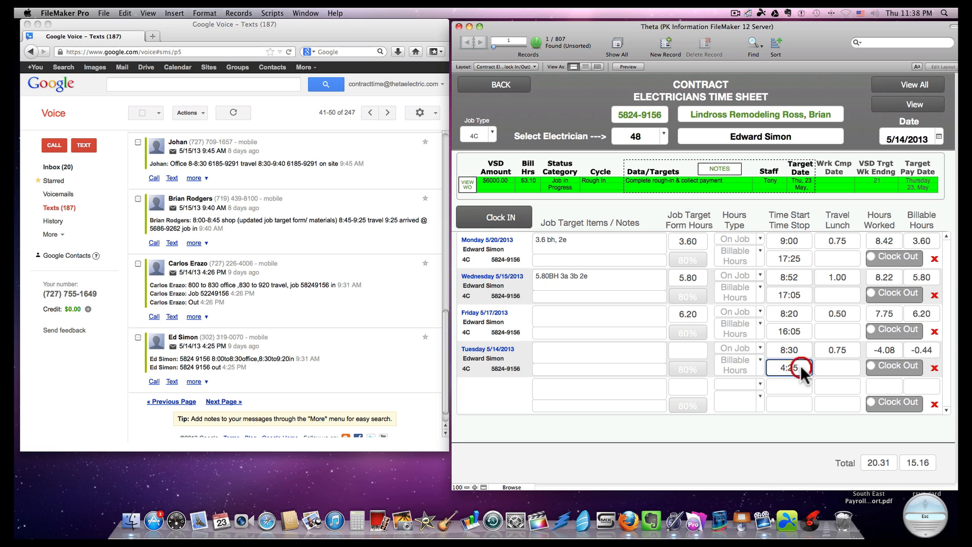
left_click_drag(784, 368, 800, 369)
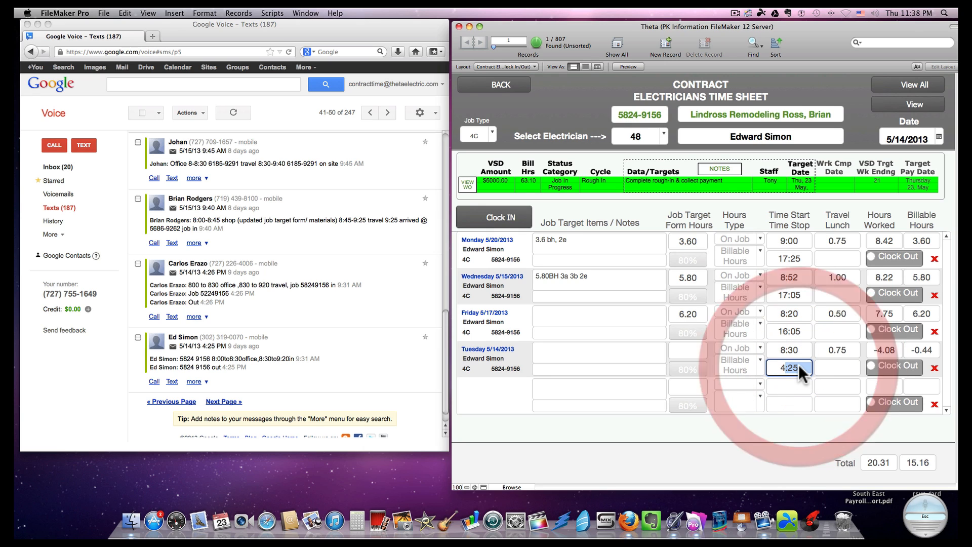
key("BackSpace")
key("BackSpace")
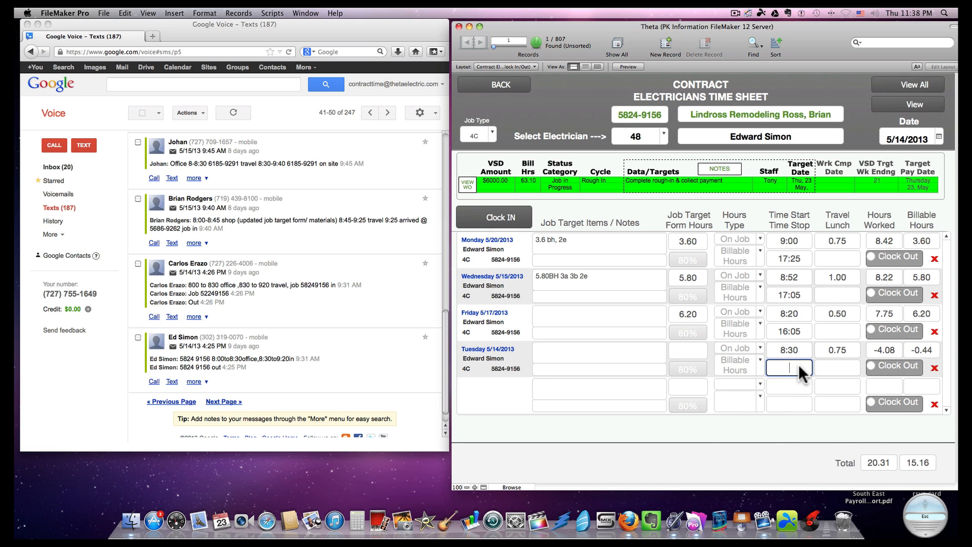
type("16:25")
left_click(805, 469)
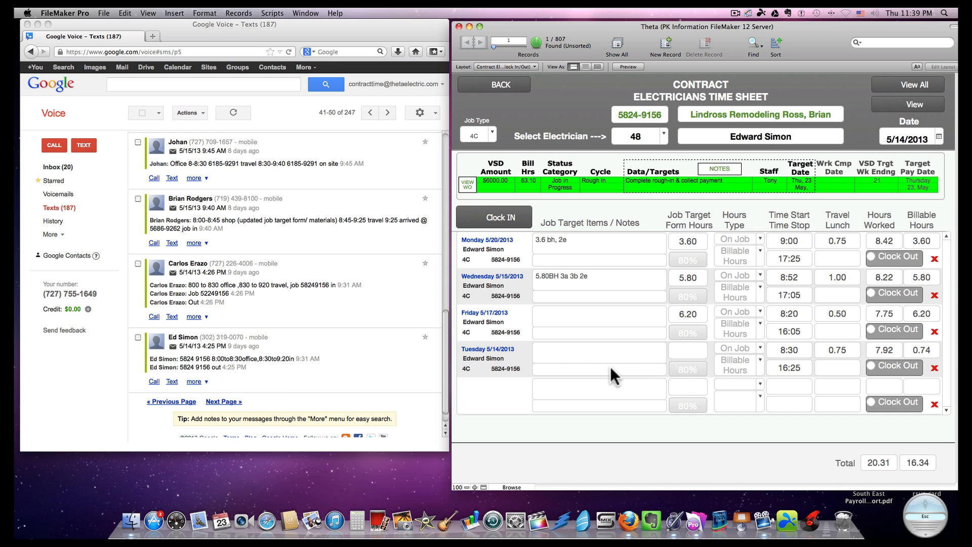
left_click(689, 367)
left_click(137, 337)
left_click(137, 337)
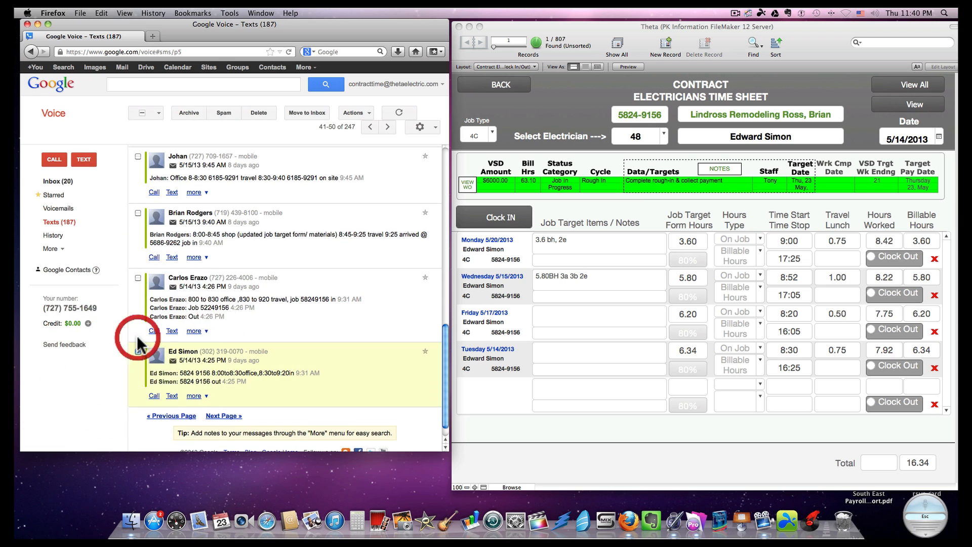
left_click(138, 351)
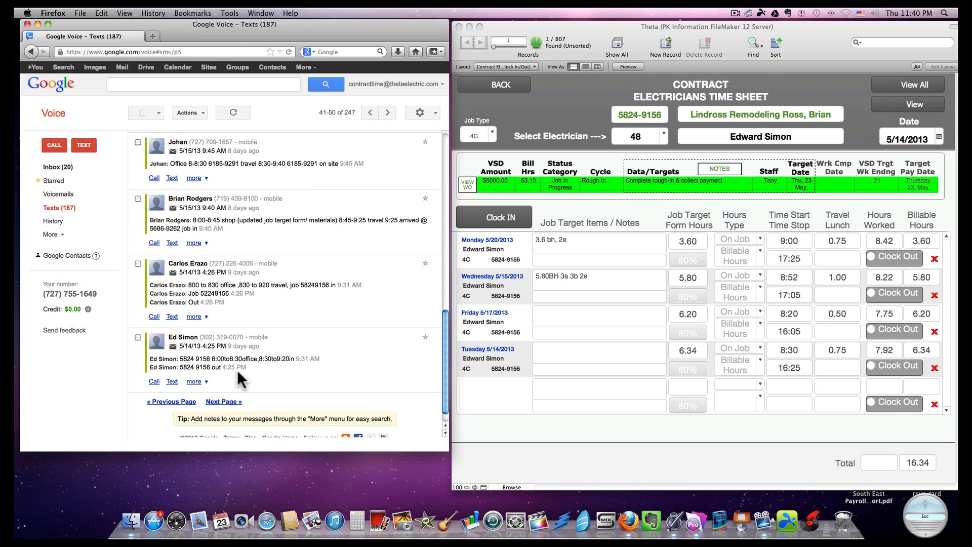
Switch to the Google Voice inbox and page back to the electrician's 5/15/13 travel, job-in and job-out texts
left_click(62, 163)
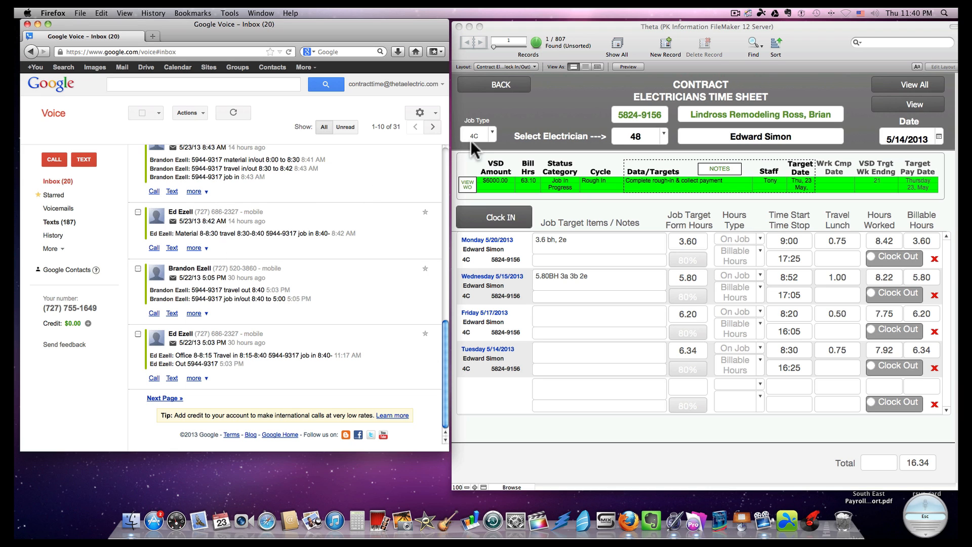
left_click(433, 126)
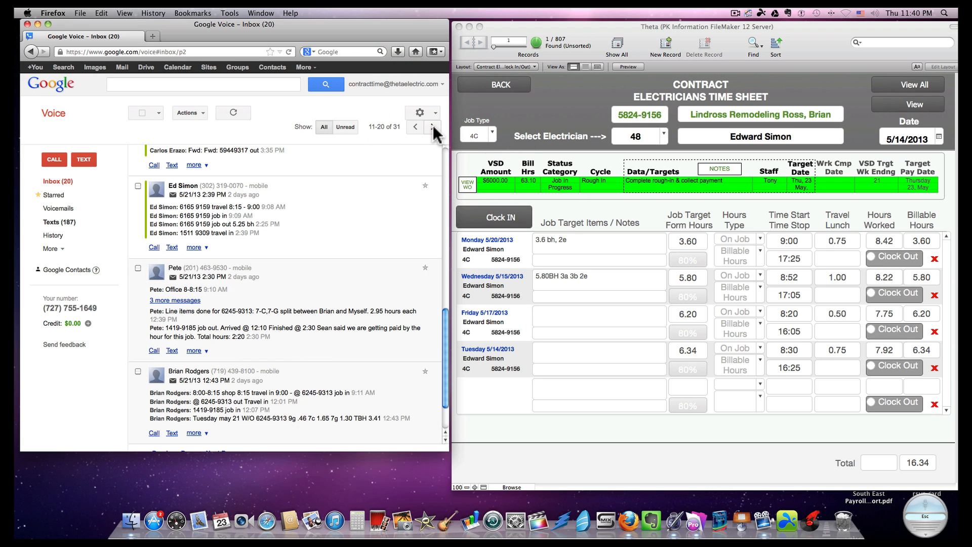
left_click(433, 127)
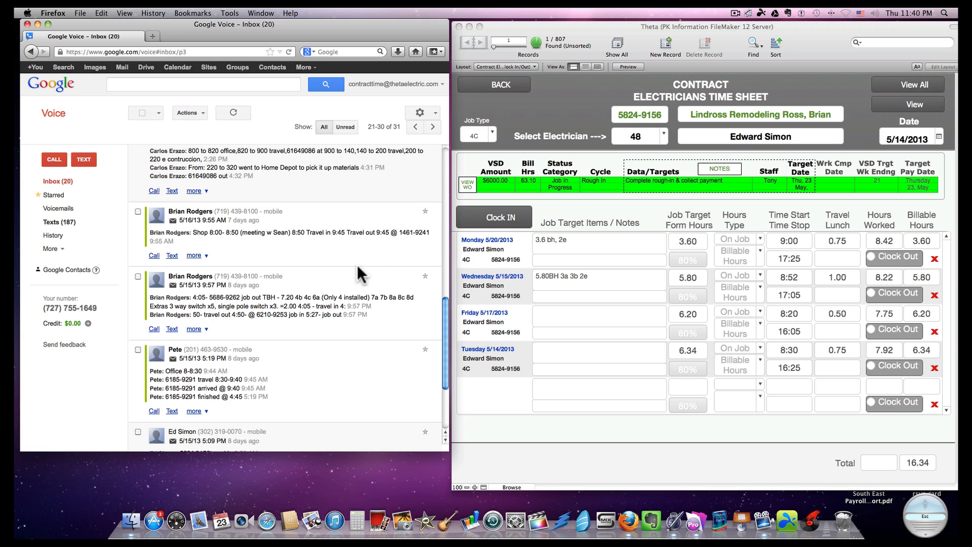
scroll(323, 324, "down", 3)
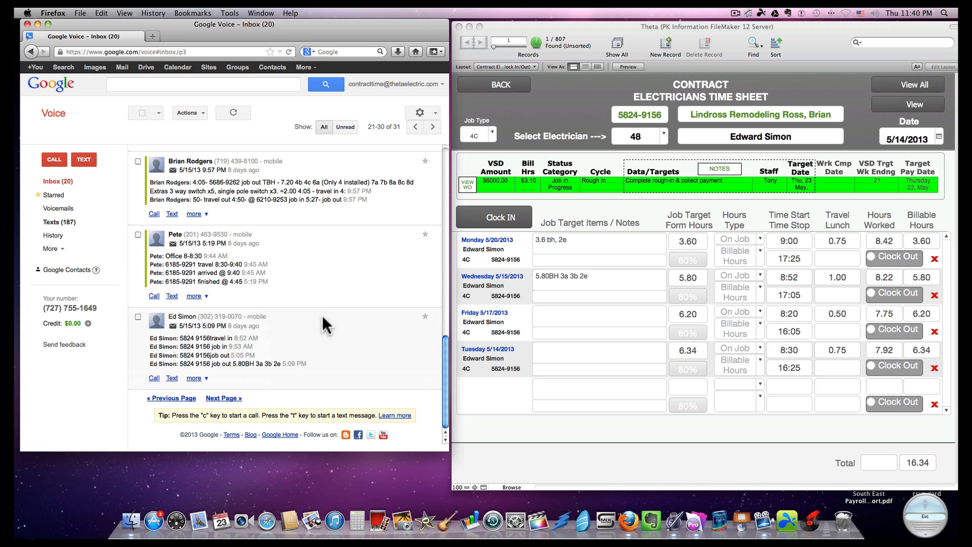
left_click(229, 395)
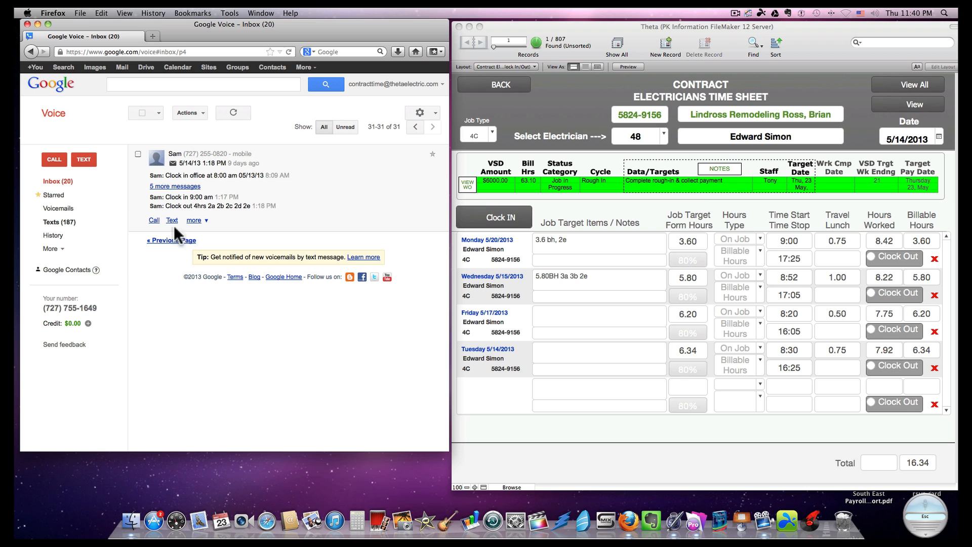
left_click(176, 240)
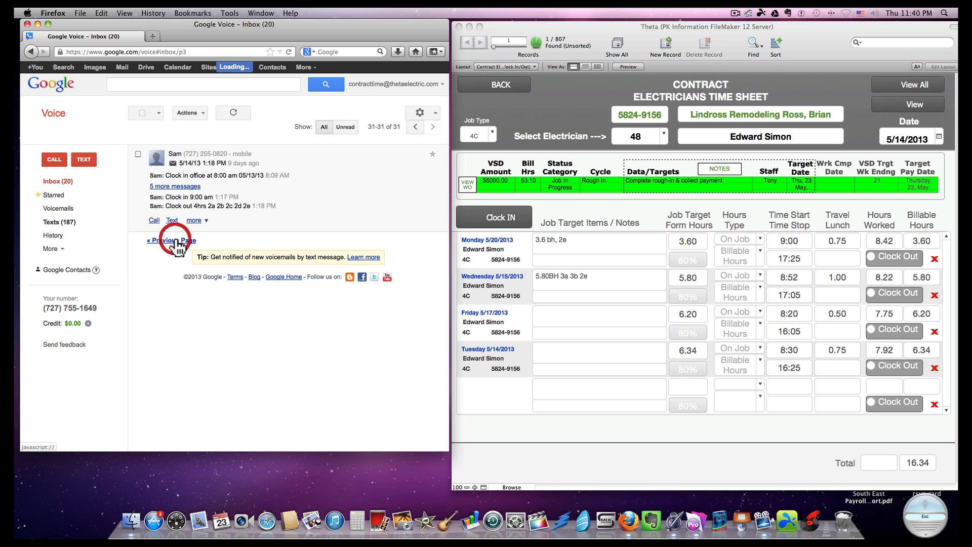
scroll(225, 369, "down", 15)
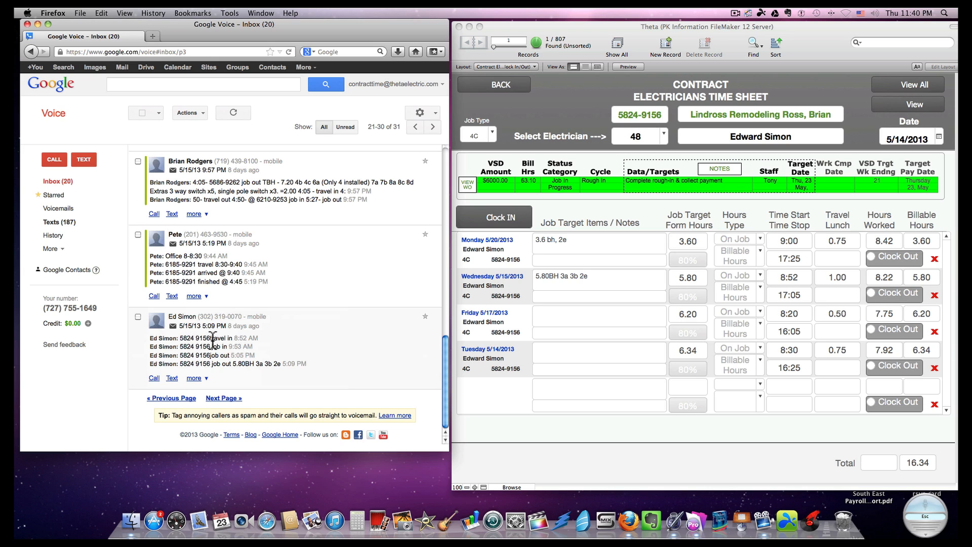
Set the contract time sheet's date to 5/15/2013, matching the electrician's travel, job-in and job-out texts
scroll(373, 297, "up", 1)
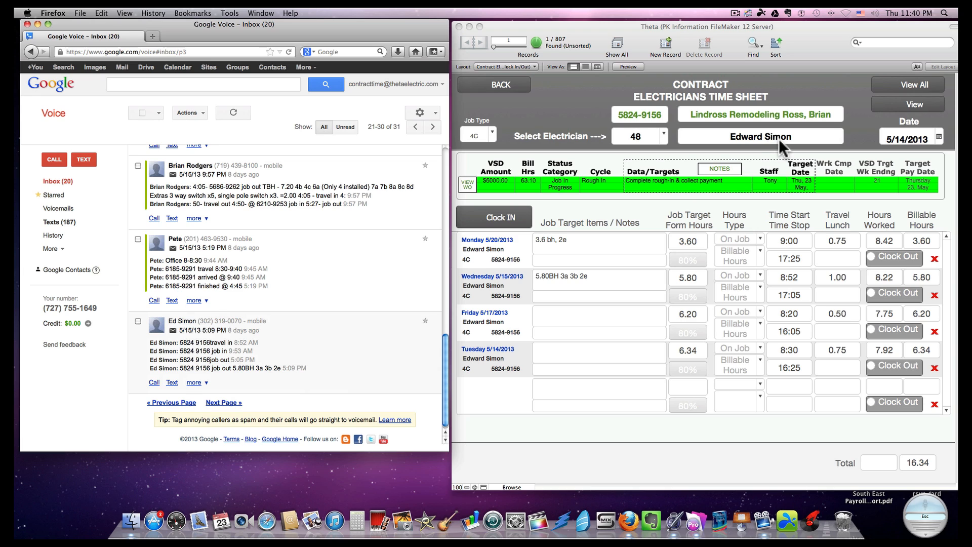
scroll(228, 314, "down", 1)
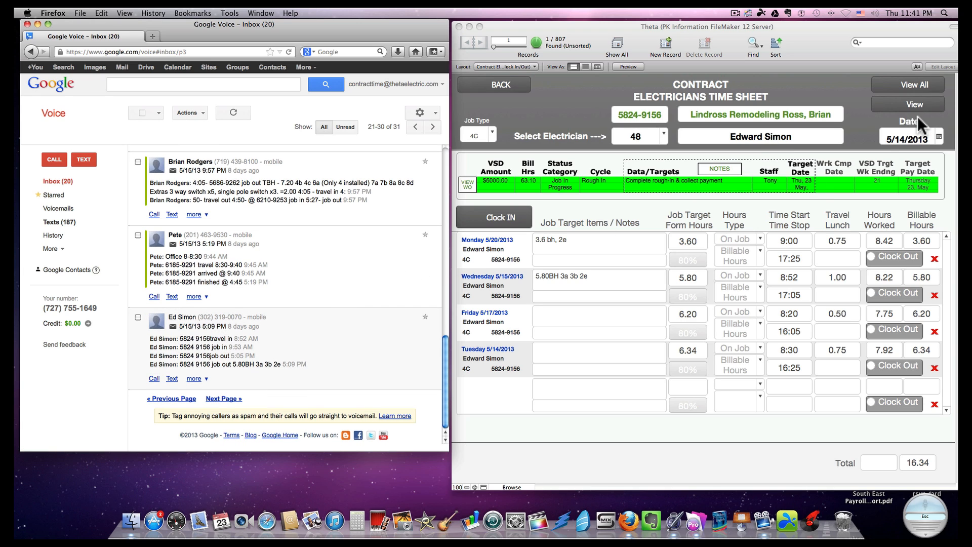
left_click(939, 137)
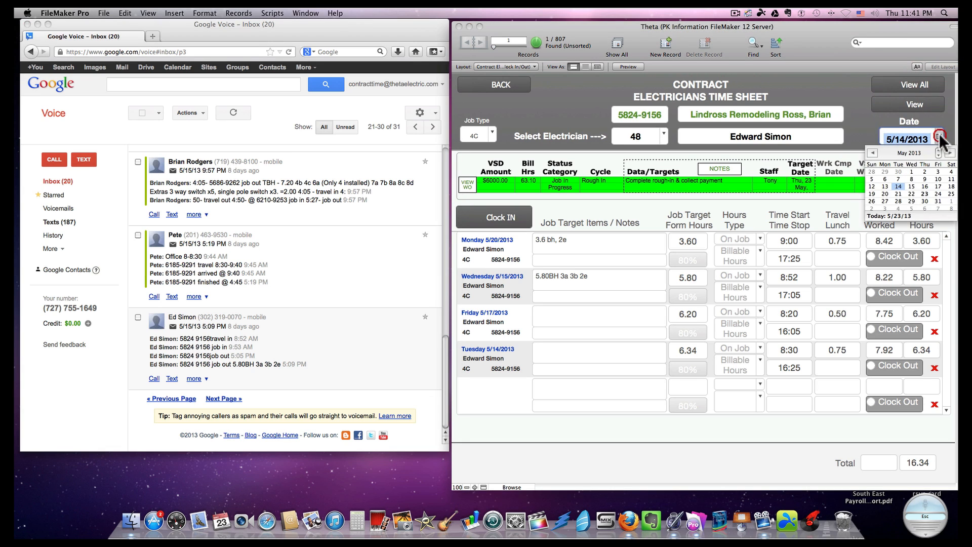
left_click(911, 186)
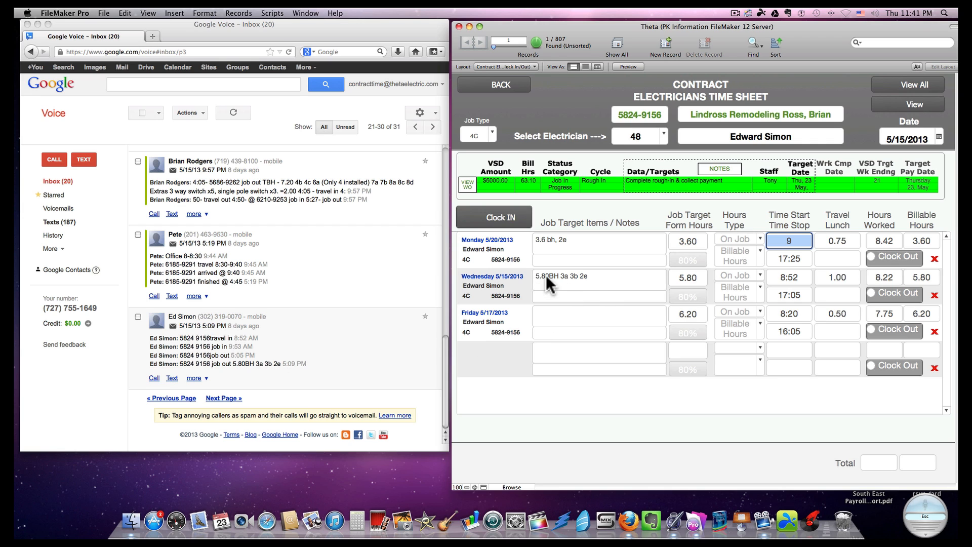
Compare the "5.80BH 3a 3b 2e" job-out text with the Wednesday 5/15/2013 entry's job target notes and form hours
left_click(237, 363)
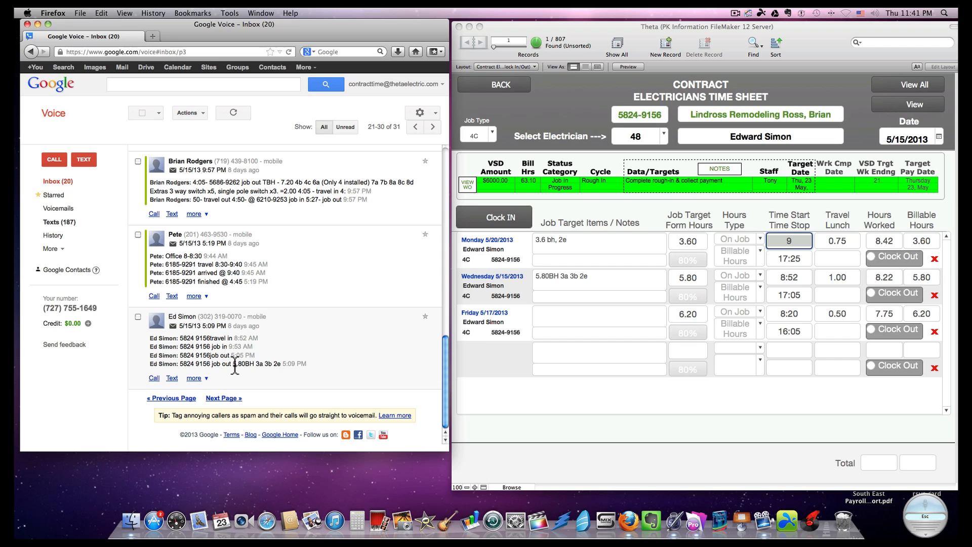
left_click_drag(235, 364, 282, 364)
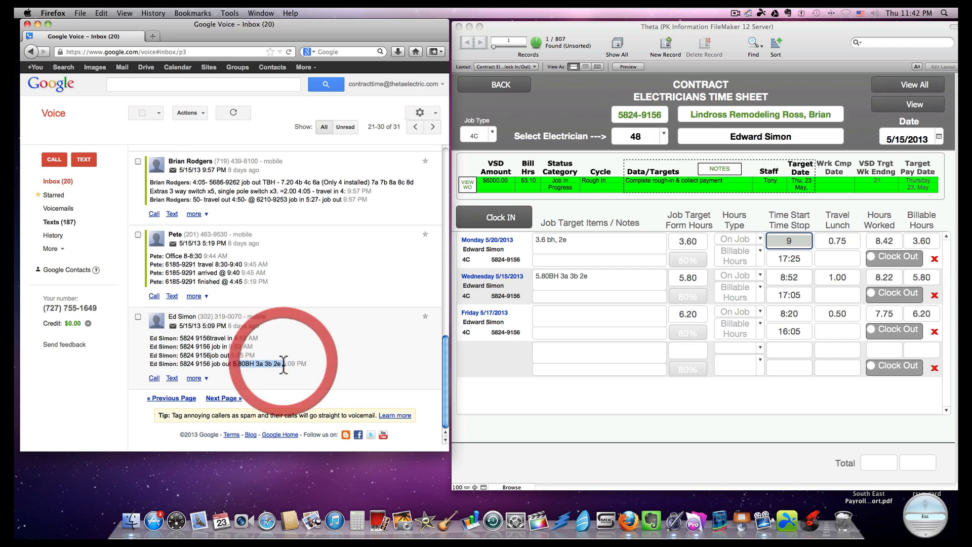
left_click(610, 275)
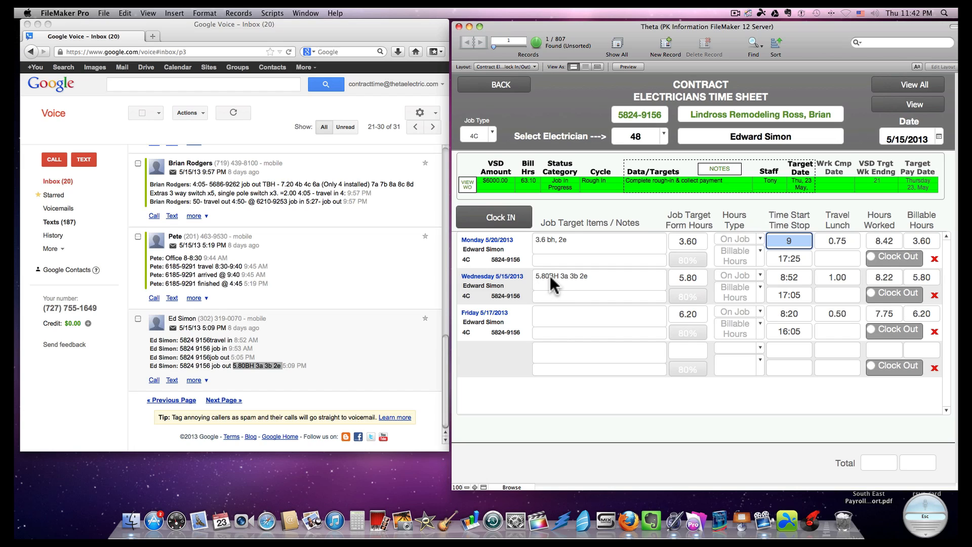
left_click(701, 275)
double_click(679, 273)
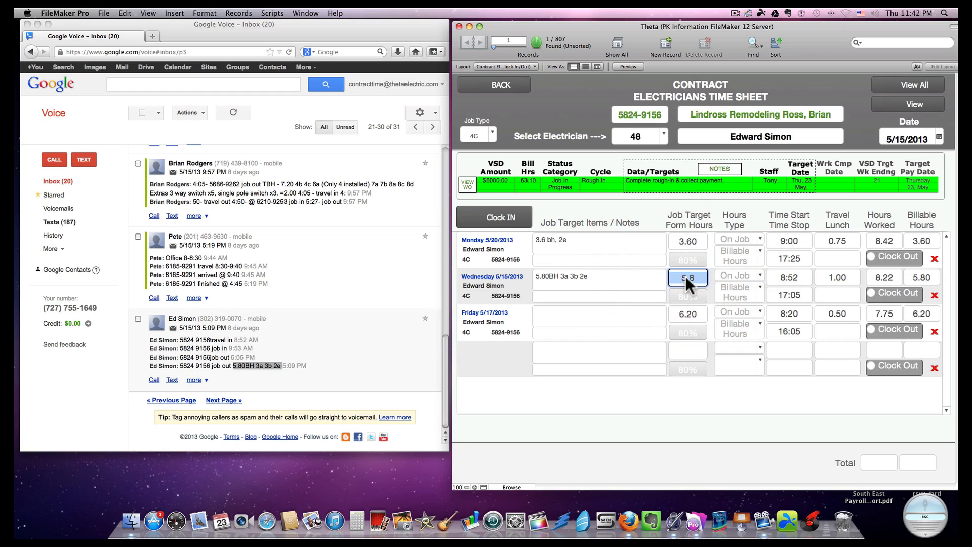
left_click(655, 199)
Archive the electrician's 5/15/13 5:09 PM text conversation in the Google Voice inbox
left_click(138, 320)
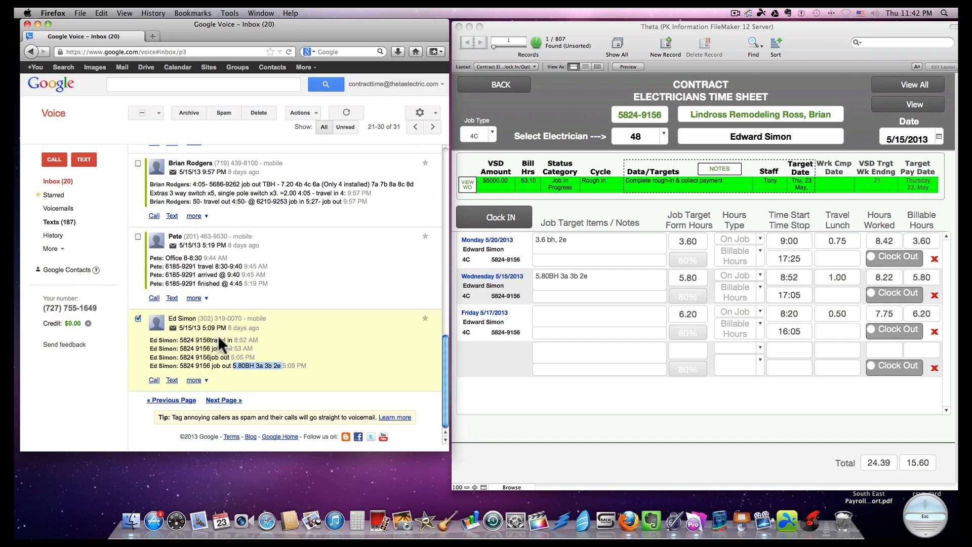
scroll(250, 334, "up", 1)
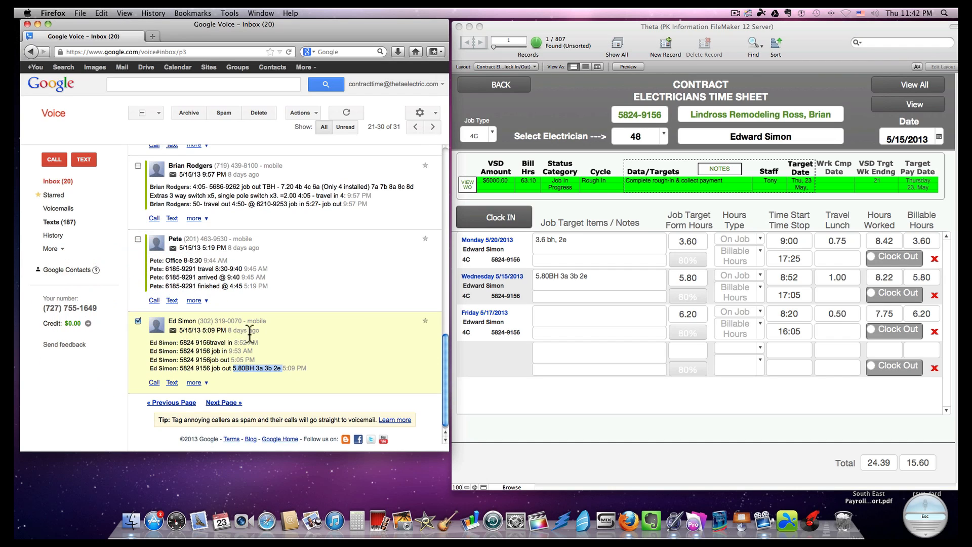
left_click(191, 113)
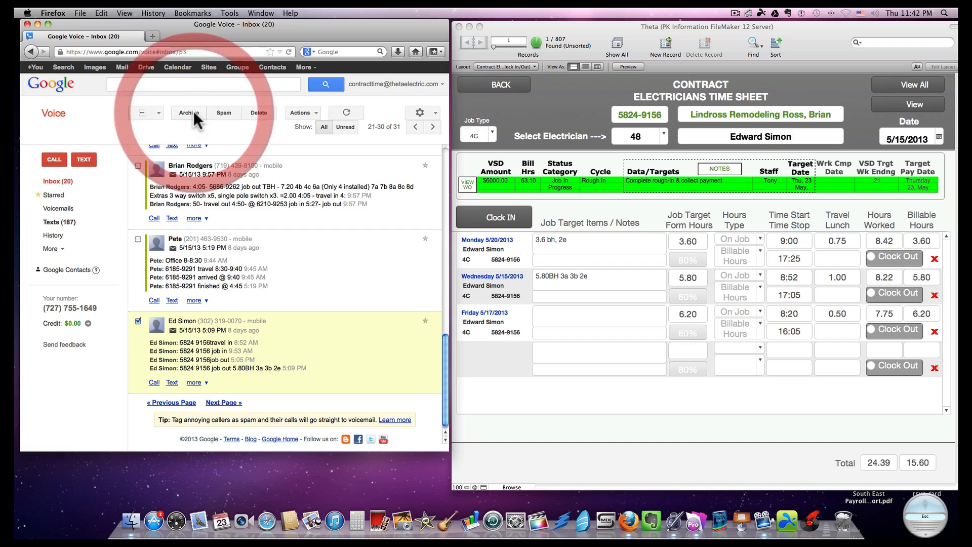
Bring the 5/15/13 5:19 PM text conversation into view and return to the open work orders list in FileMaker
scroll(249, 249, "down", 3)
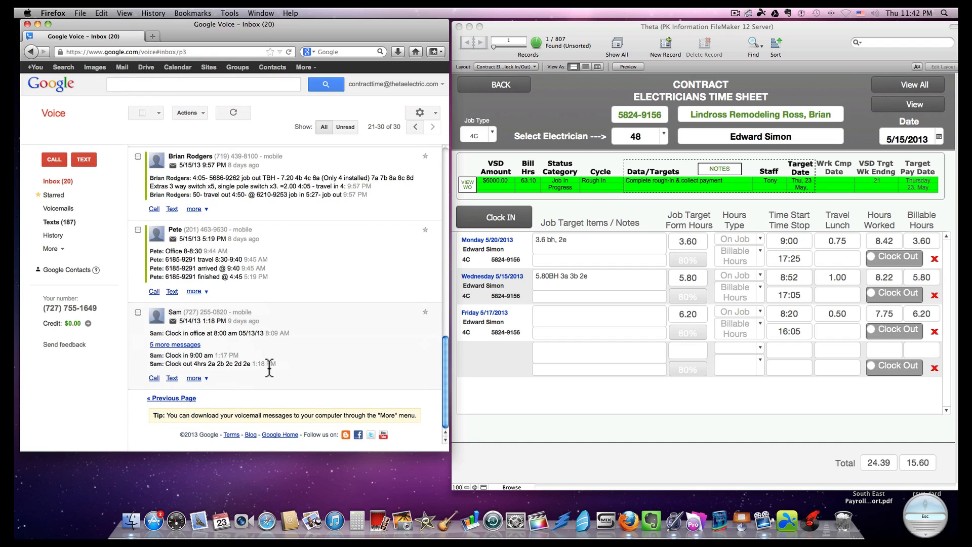
scroll(214, 275, "up", 1)
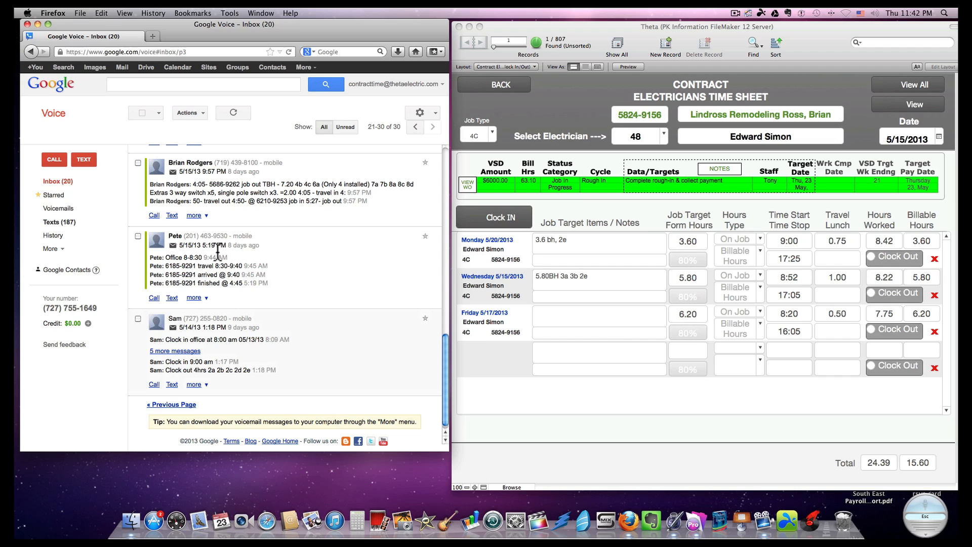
scroll(449, 198, "up", 1)
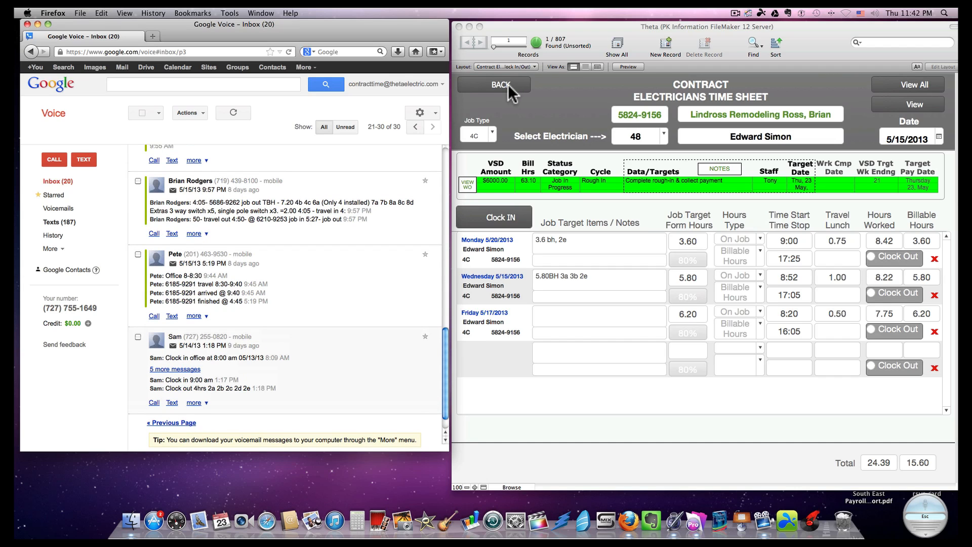
left_click(508, 84)
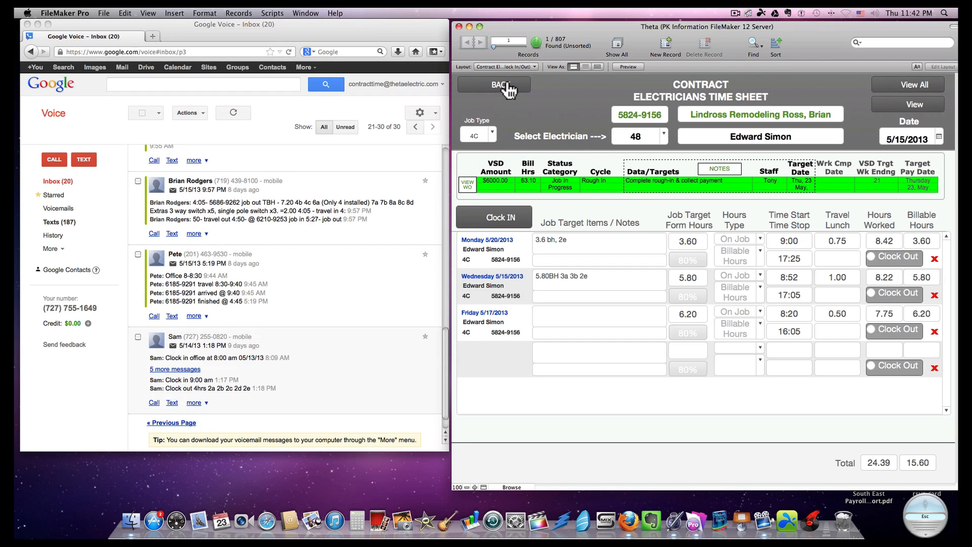
left_click(505, 87)
scroll(210, 287, "down", 1)
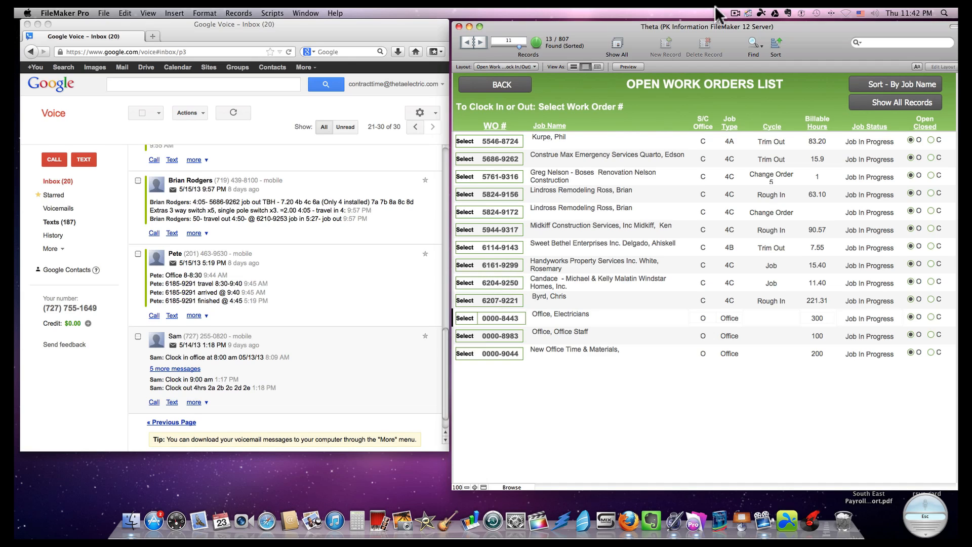
Find the work order by the number given in the 5/15/13 5:19 PM texts and open its time sheet
left_click(754, 44)
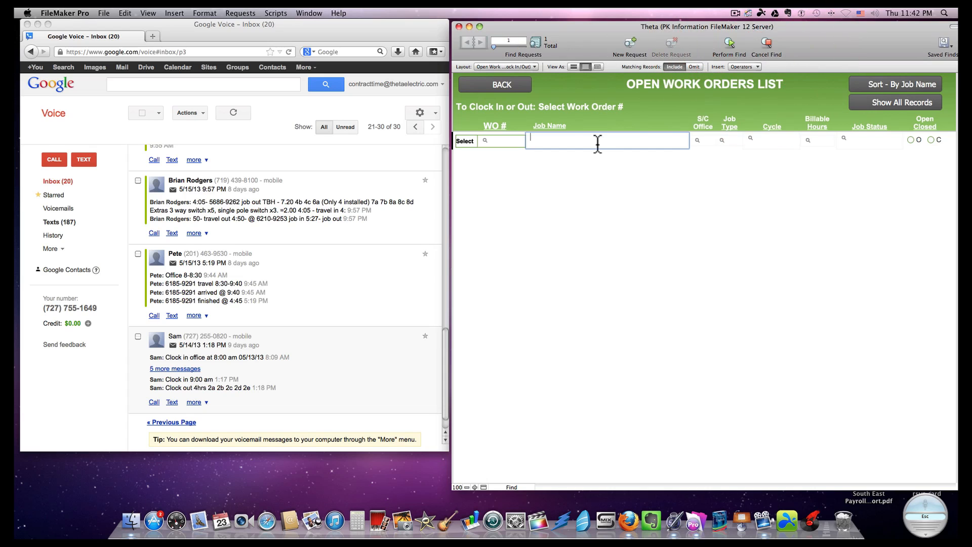
left_click(506, 141)
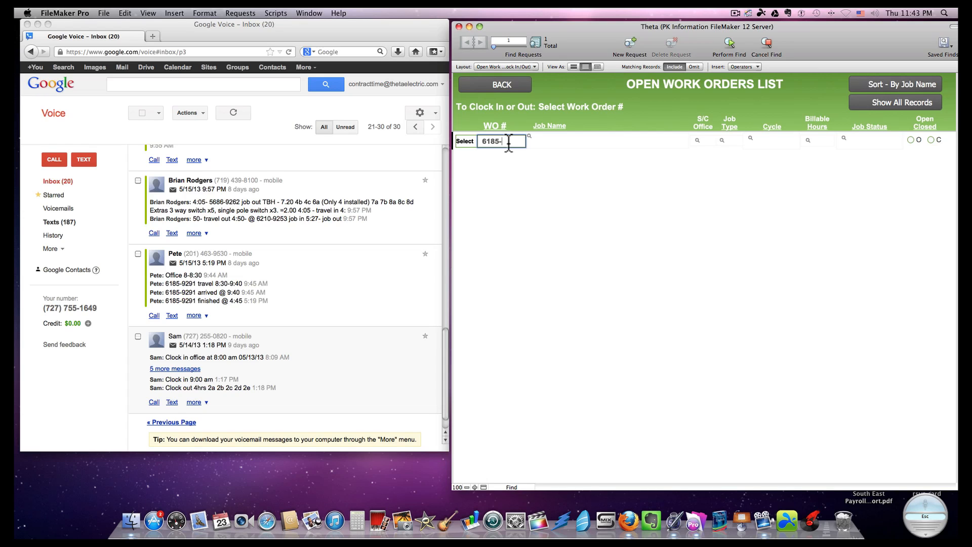
type("9291")
key("Return")
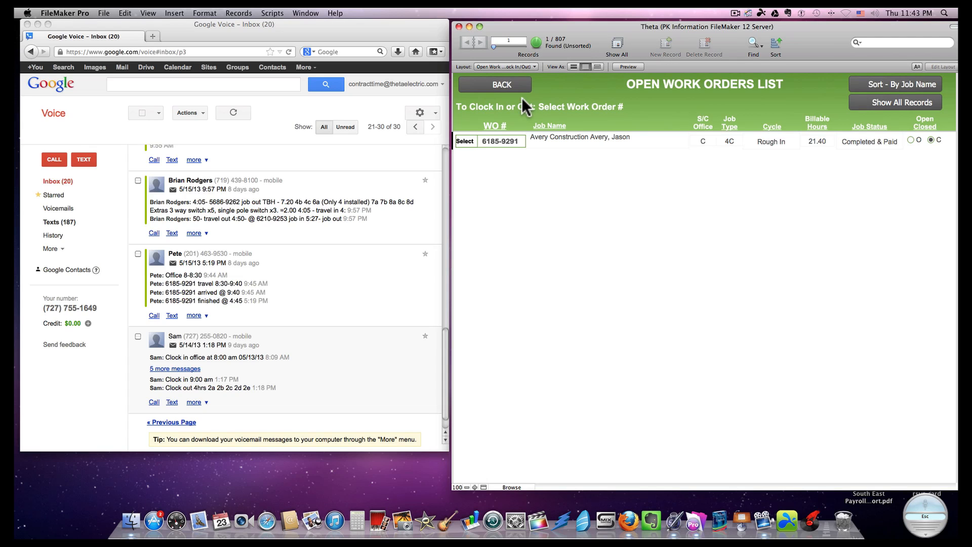
left_click(464, 140)
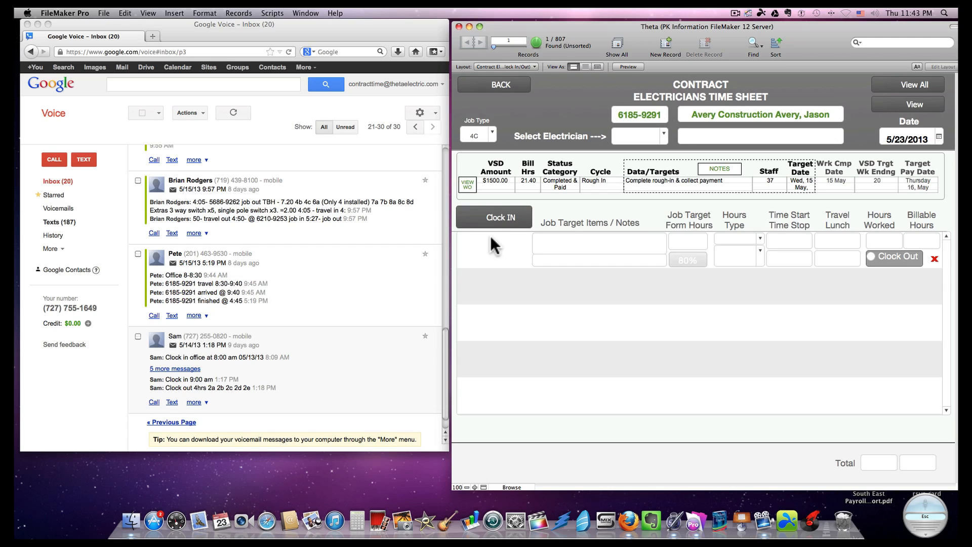
Clock in the electrician who sent the 5:19 PM texts on this work order, with the date set to 5/15/2013
left_click(663, 133)
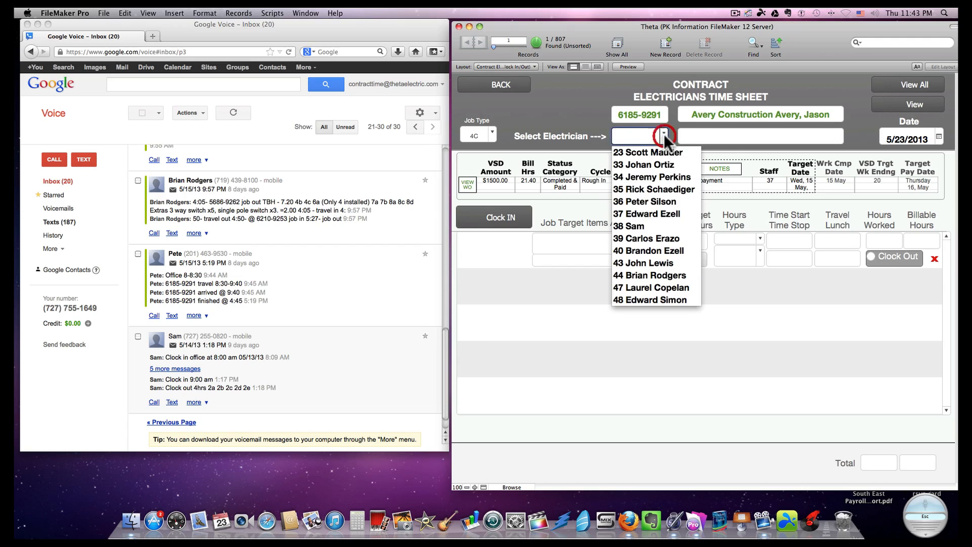
left_click(656, 201)
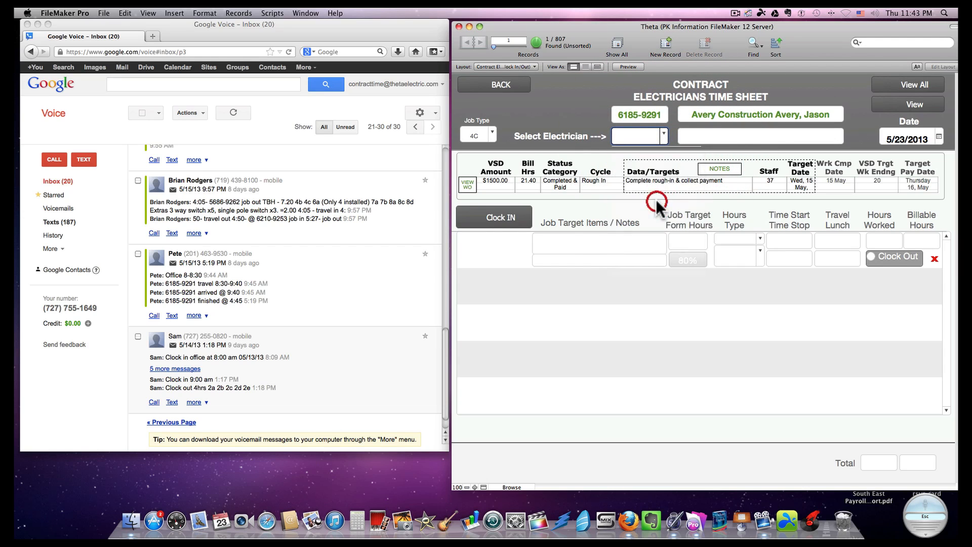
left_click(940, 136)
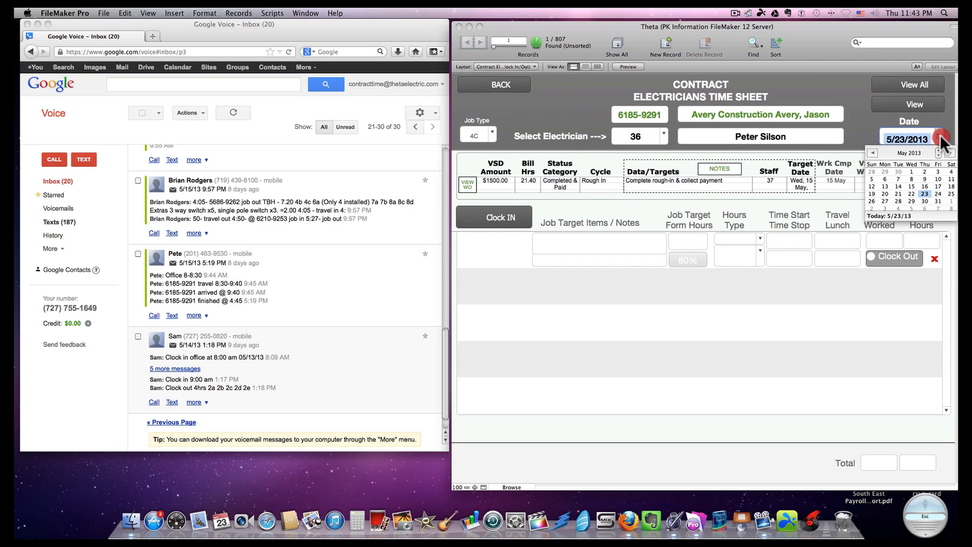
left_click(913, 185)
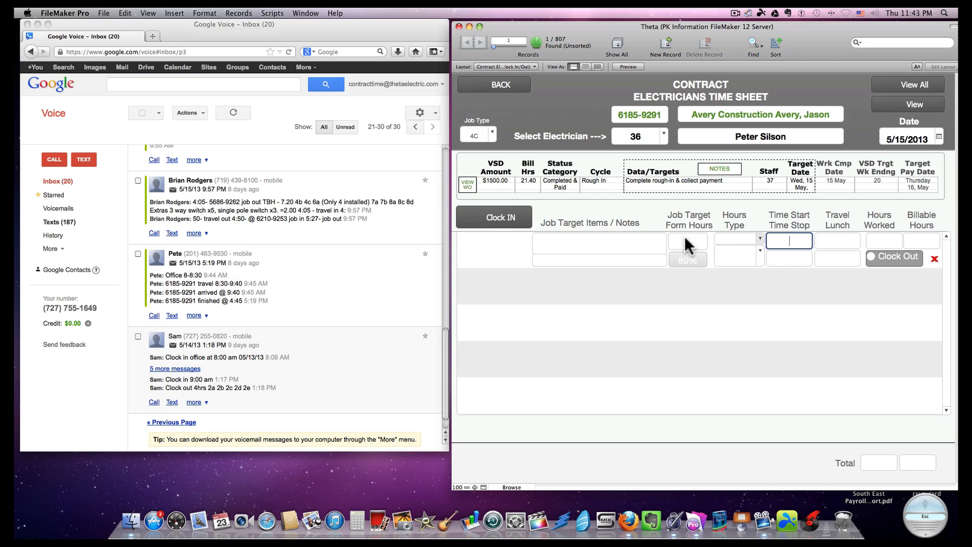
left_click(502, 220)
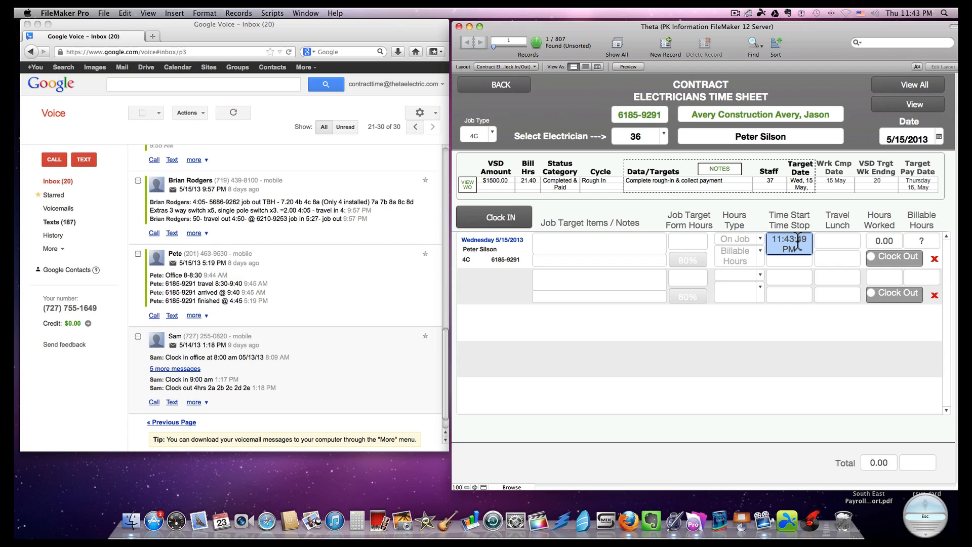
Enter 8:30 as the start time, 4:45 as the stop time and 1.25 travel hours for the Wednesday 5/15/2013 entry
type("8:30")
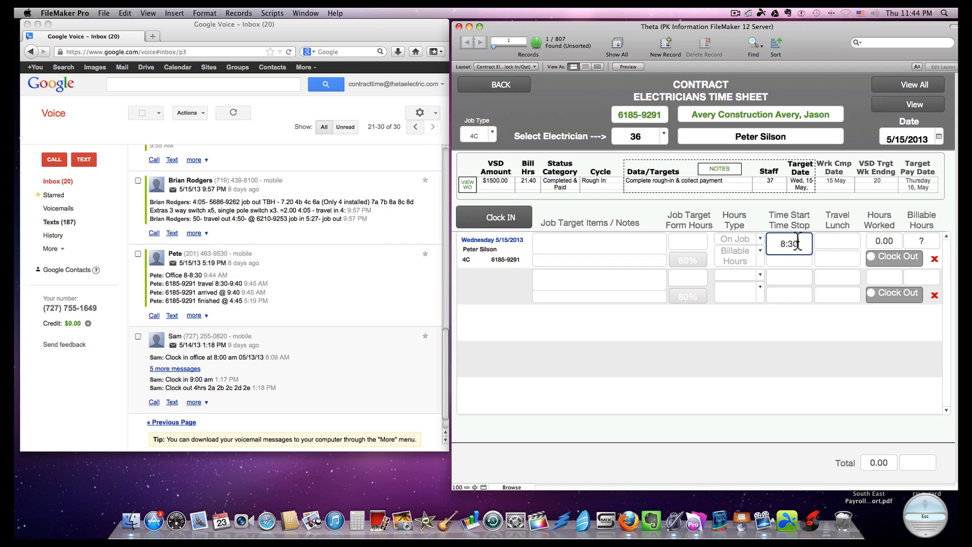
left_click(794, 259)
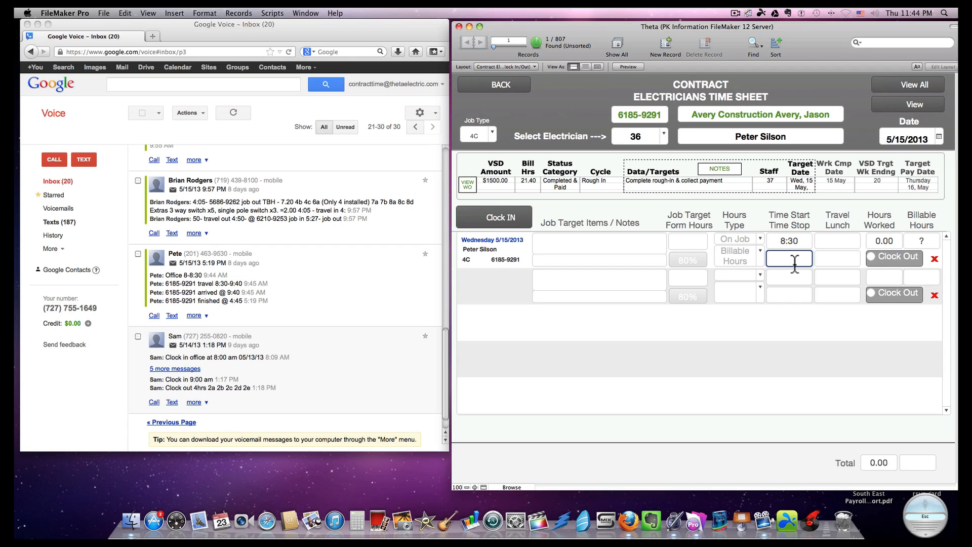
type("4:45")
left_click(843, 241)
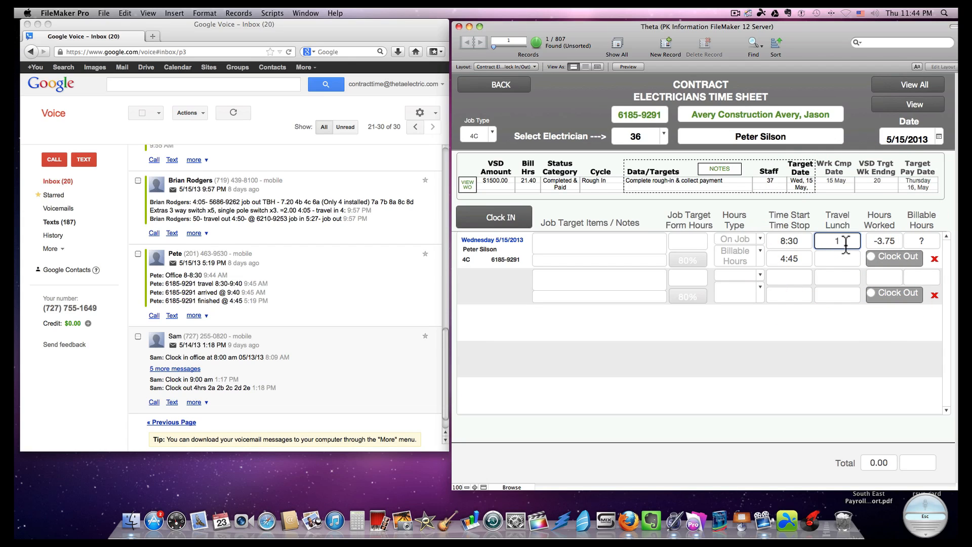
type("1.25")
Change the Wednesday 5/15/2013 stop time to 16:45 and apply the 80% calculation to its job target form hours
left_click(798, 258)
left_click(802, 257)
left_click_drag(799, 258, 775, 258)
type("16:")
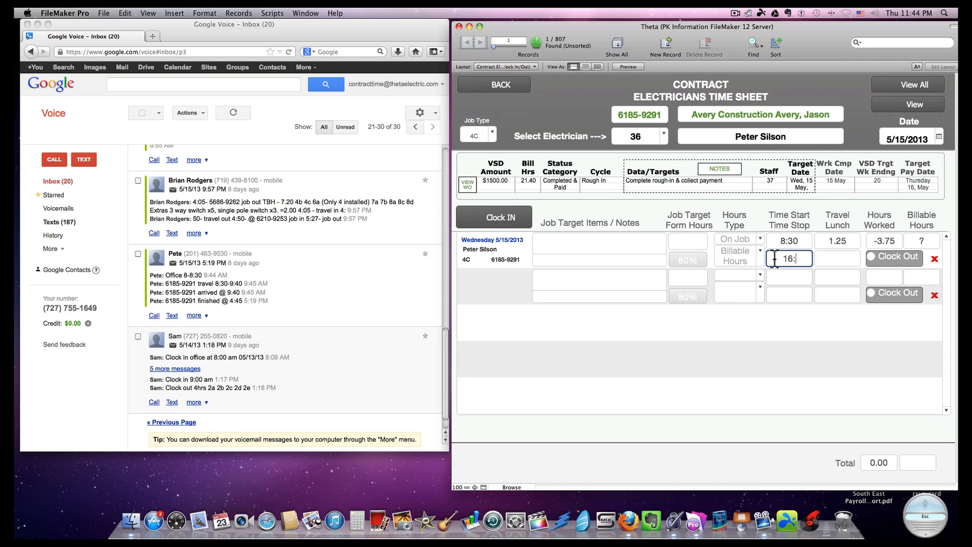
type("45")
left_click(756, 219)
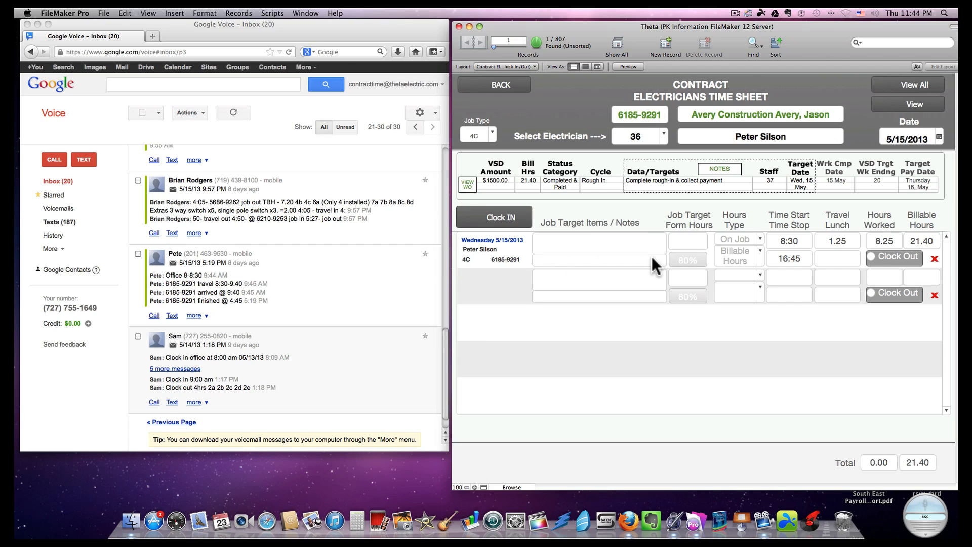
left_click(691, 257)
Open the Office, Electricians time sheet from the open work orders list for the same electrician, dated 5/15/2013
left_click(501, 84)
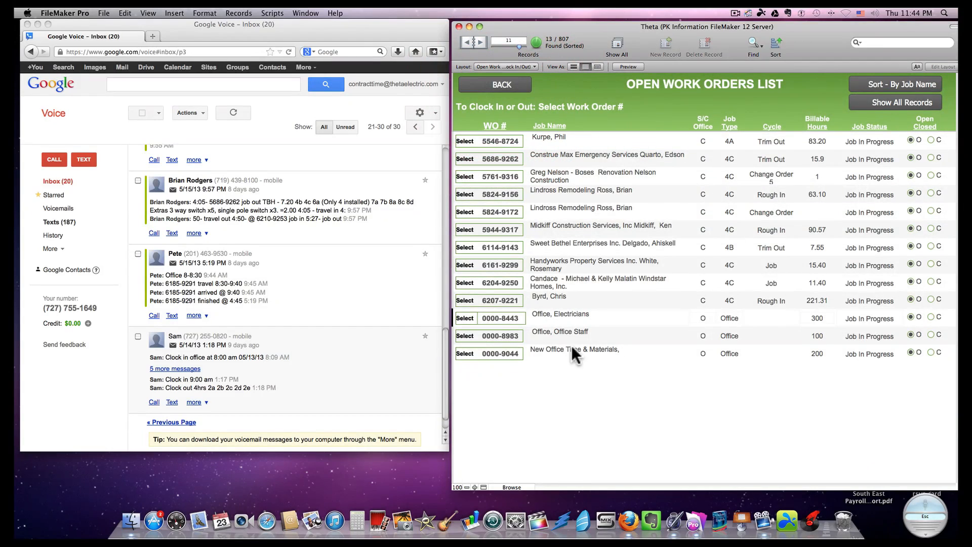
left_click(467, 316)
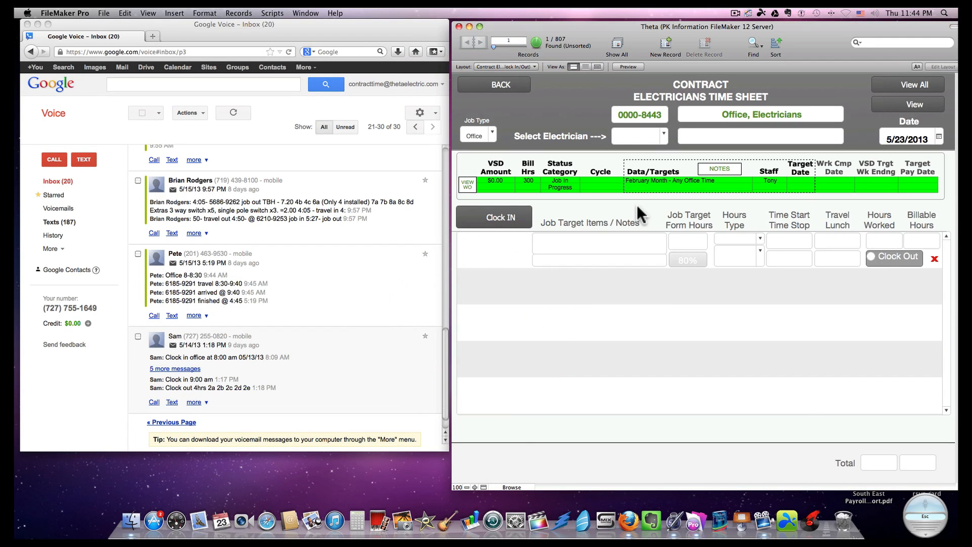
left_click(661, 133)
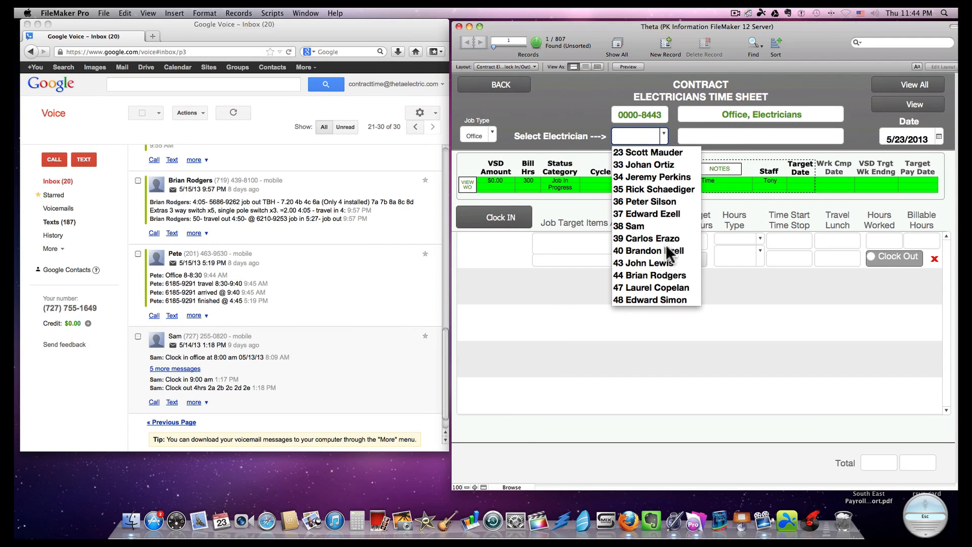
left_click(656, 201)
left_click(938, 135)
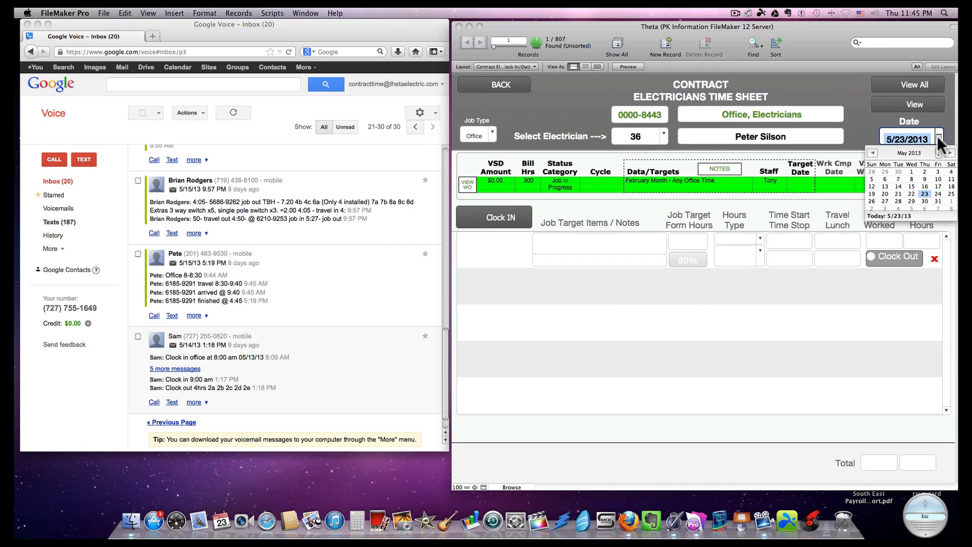
left_click(910, 185)
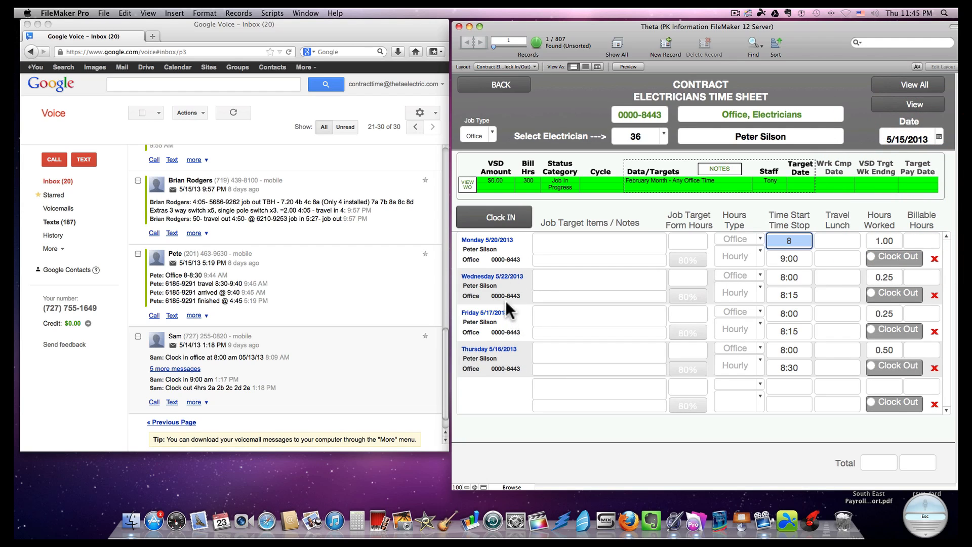
Clock in the electrician on the office work order for Wednesday 5/15/2013, with start time 8:00 and stop time 8:30
left_click(506, 217)
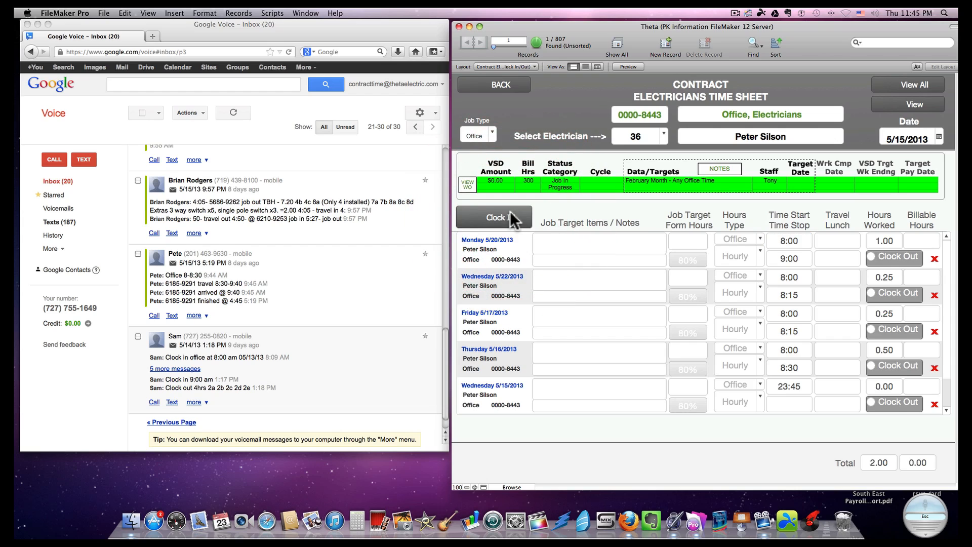
left_click(797, 388)
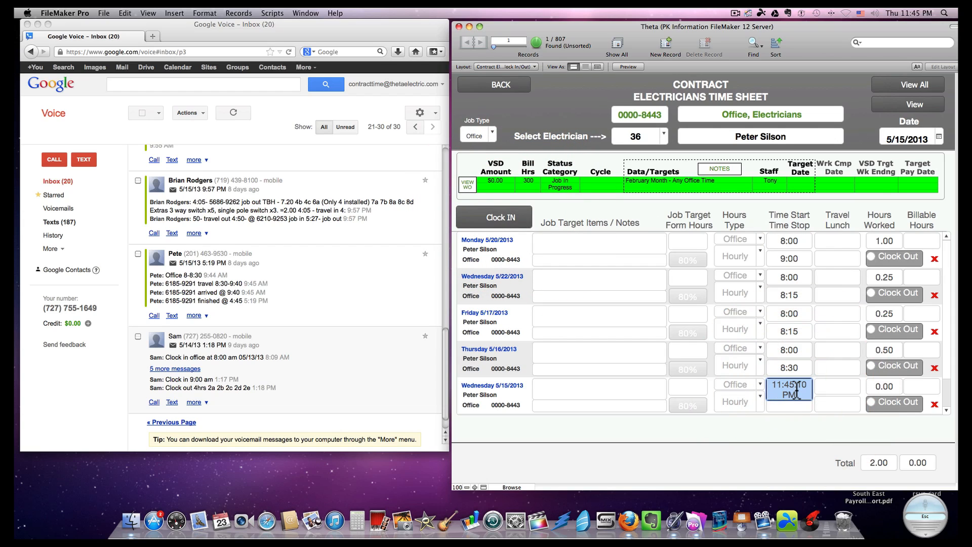
type("8")
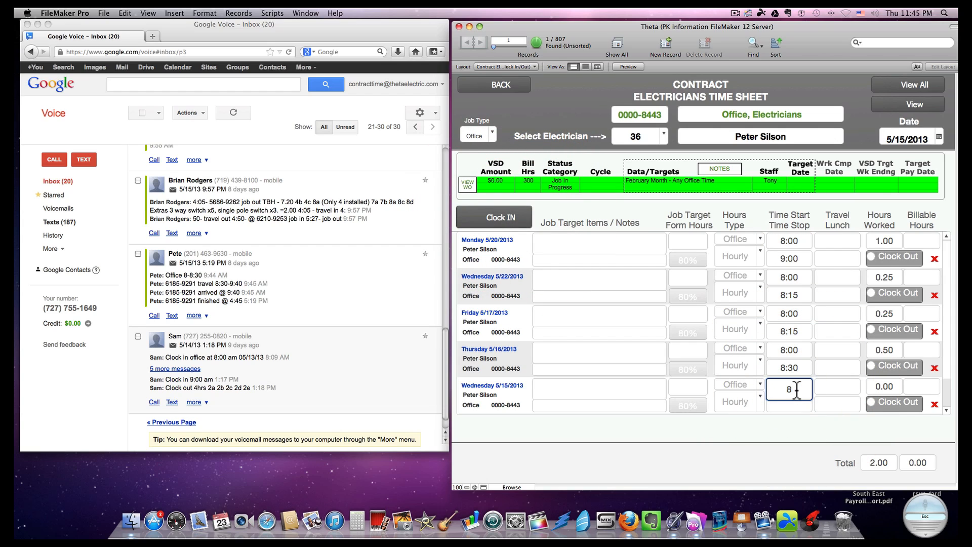
left_click(793, 403)
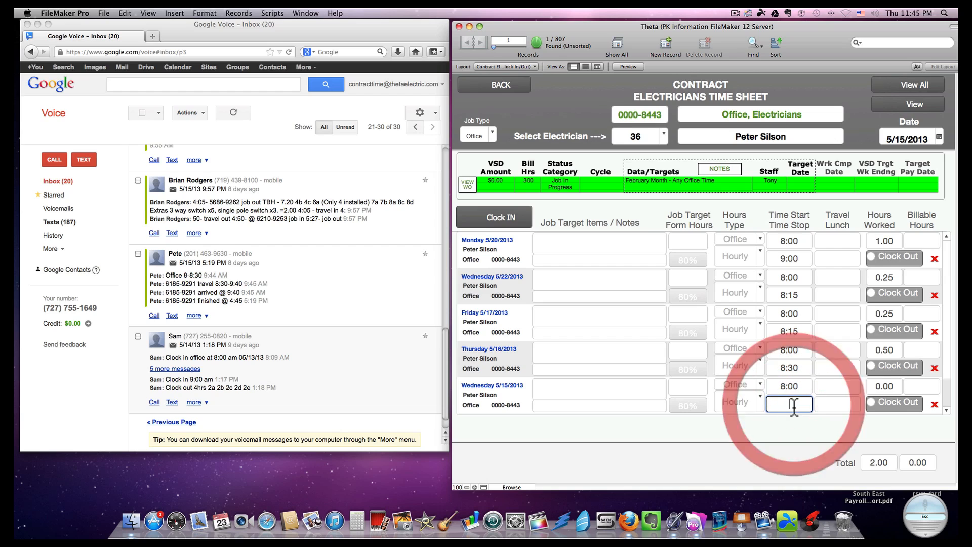
type("8:30")
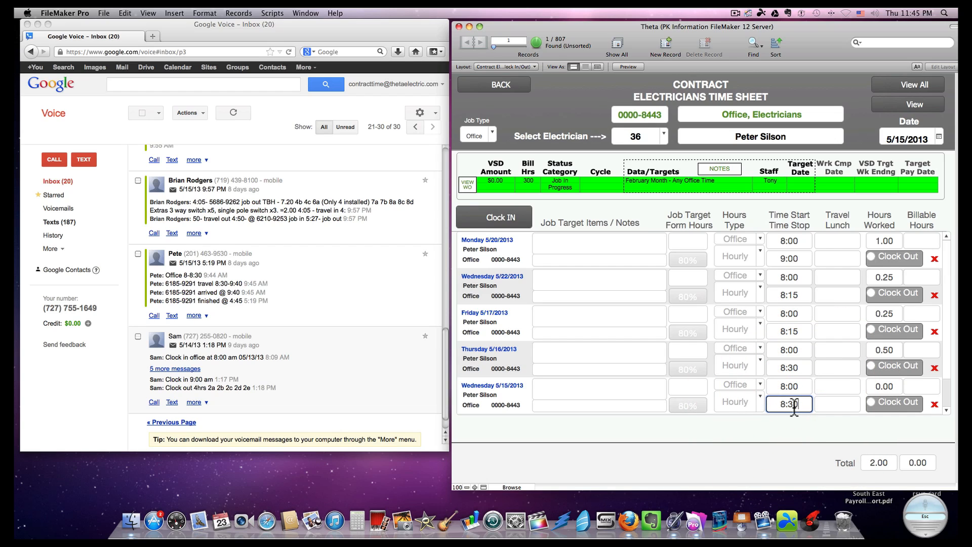
left_click(793, 427)
Archive the 5/15/13 5:19 PM text conversation in Google Voice and return to the open work orders list in FileMaker
left_click(138, 252)
left_click(138, 253)
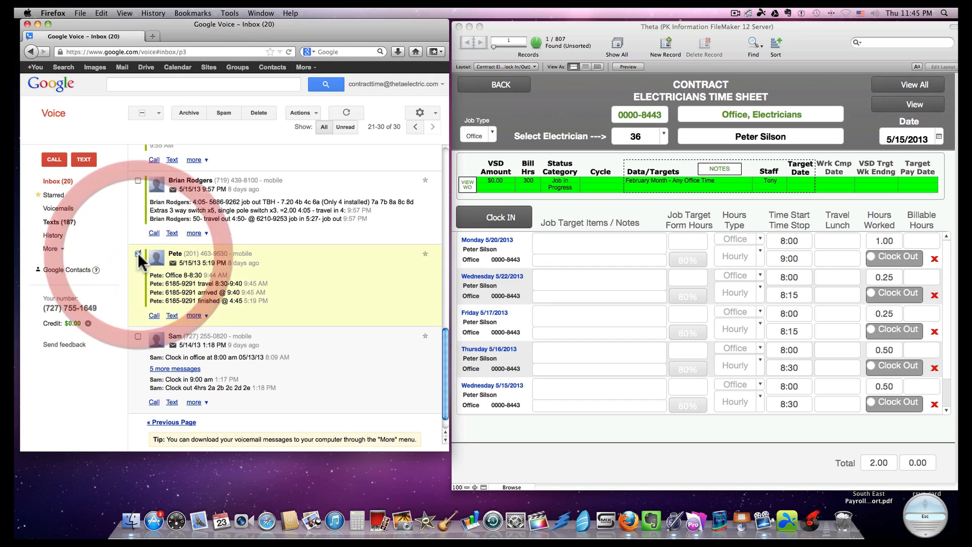
left_click(184, 111)
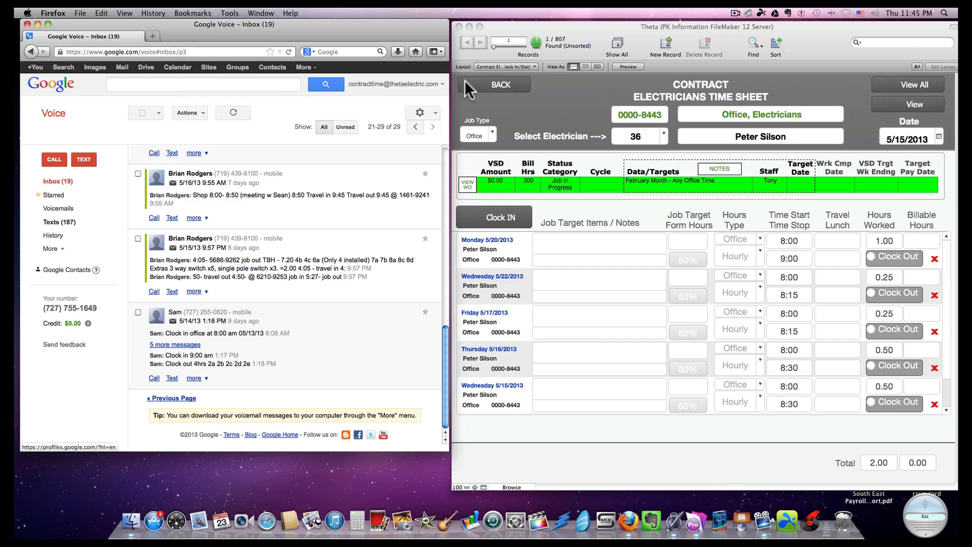
left_click(493, 87)
left_click(491, 90)
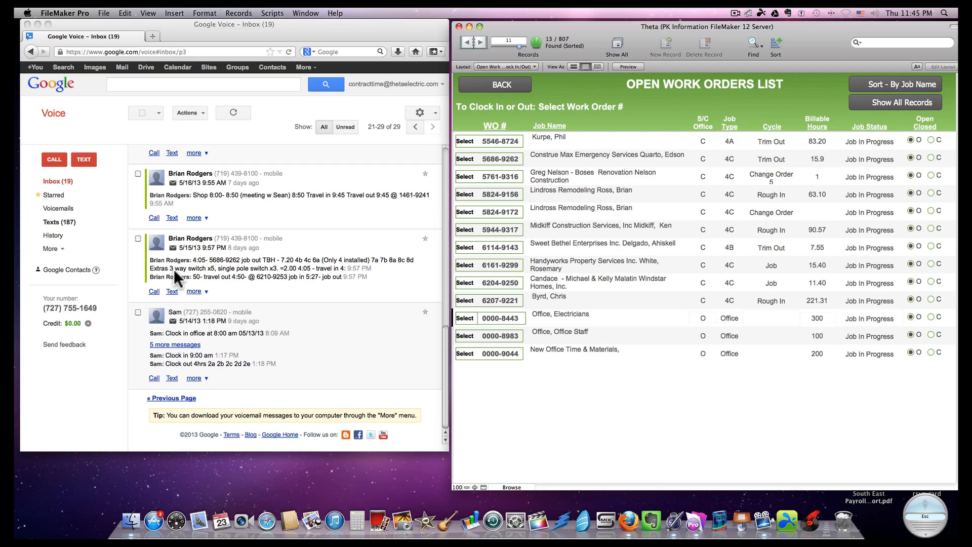
Open the Office, Electricians time sheet for the electrician who sent the 5/16/13 9:55 AM text, with the date set to 5/16/2013
scroll(227, 269, "up", 1)
scroll(276, 270, "up", 1)
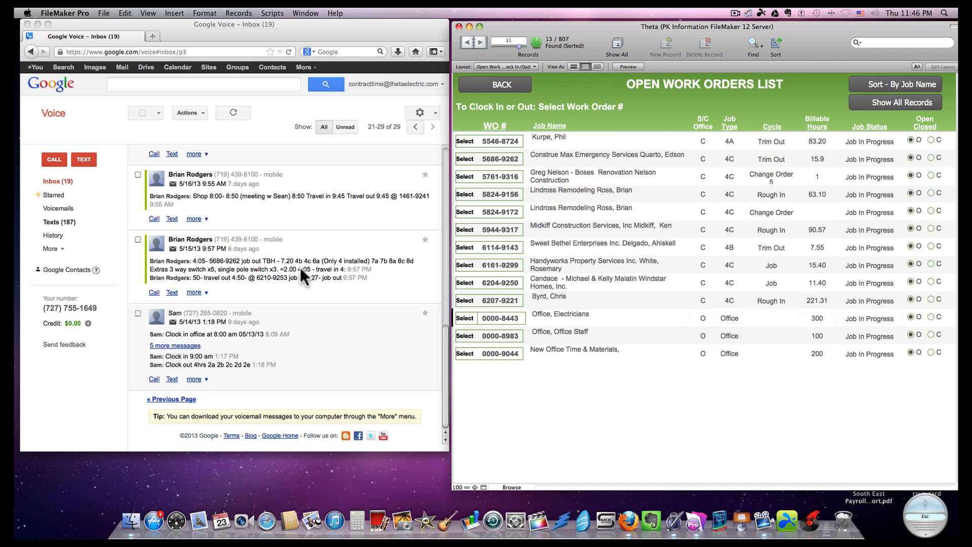
scroll(299, 266, "up", 1)
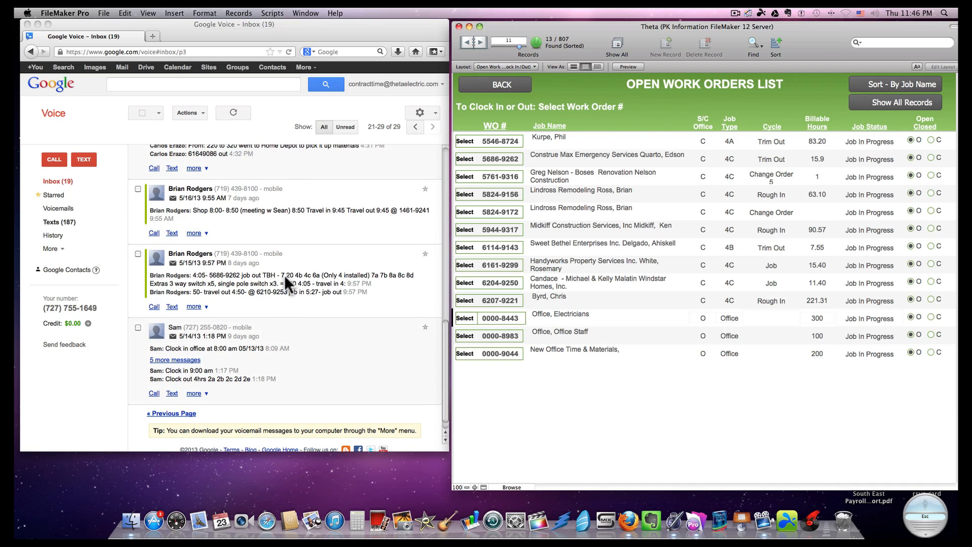
scroll(284, 275, "up", 3)
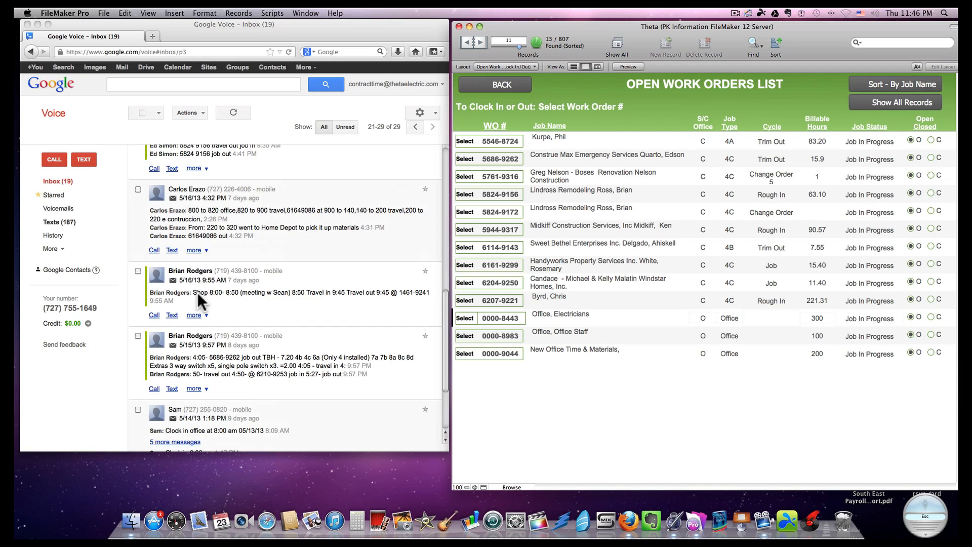
left_click(468, 318)
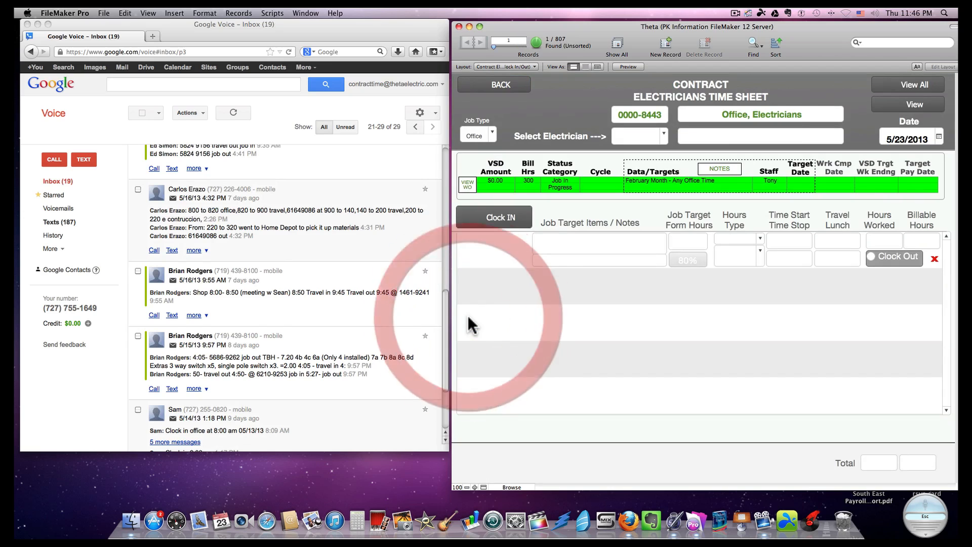
left_click(664, 136)
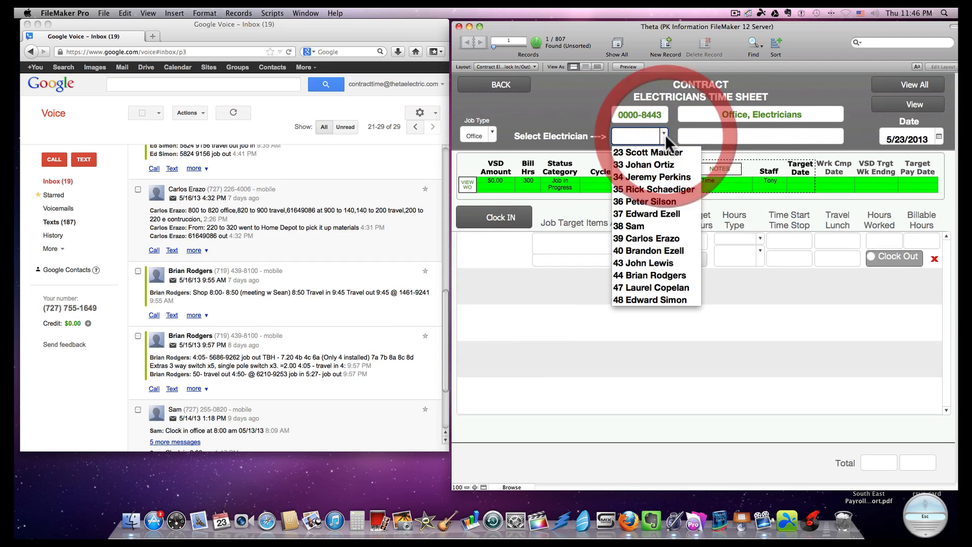
left_click(662, 275)
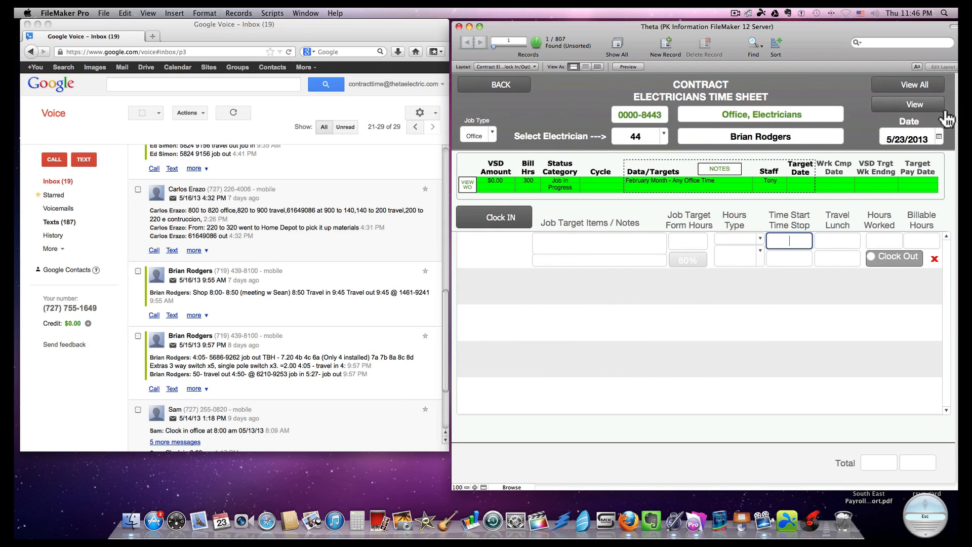
left_click(939, 136)
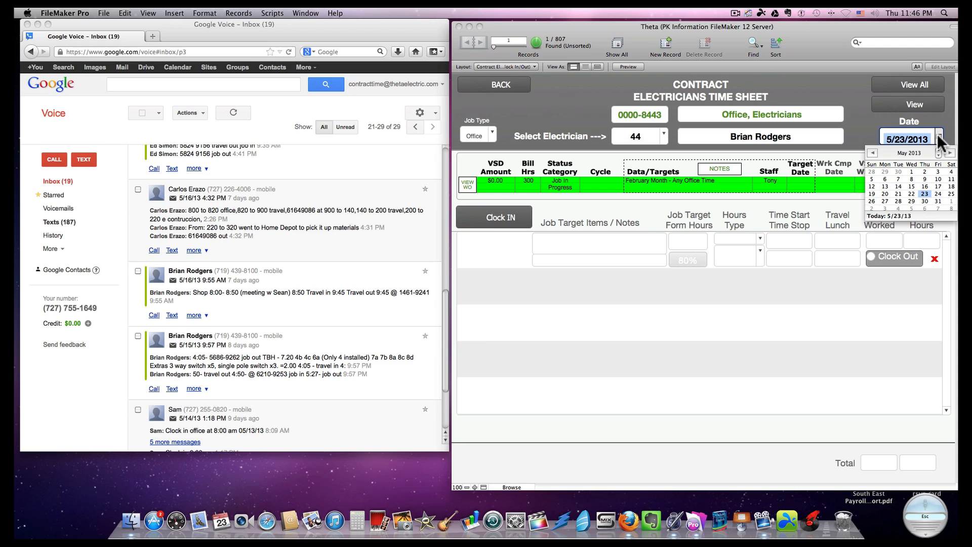
left_click(925, 186)
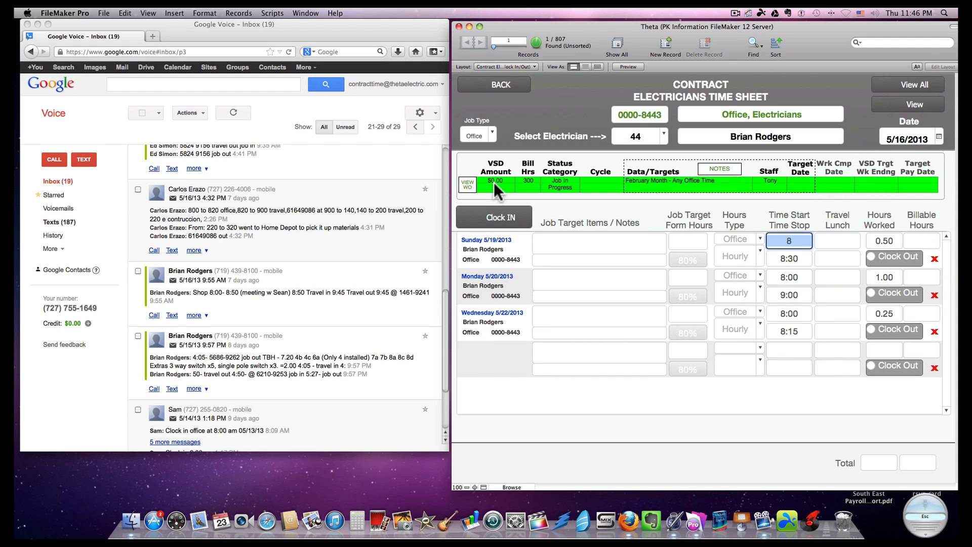
Clock in this electrician on the office work order for Thursday 5/16/2013, with start time 8:00 and stop time 8:50
left_click(504, 218)
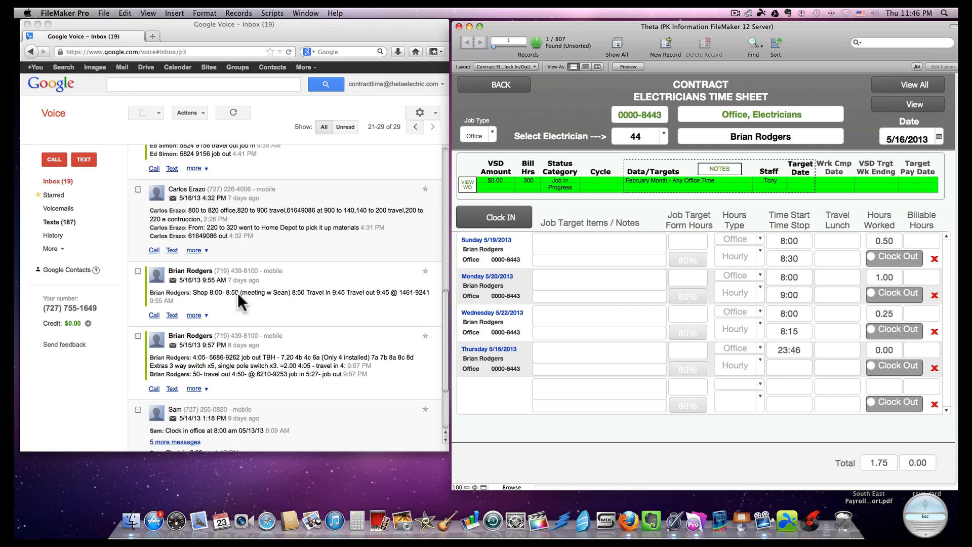
left_click(790, 350)
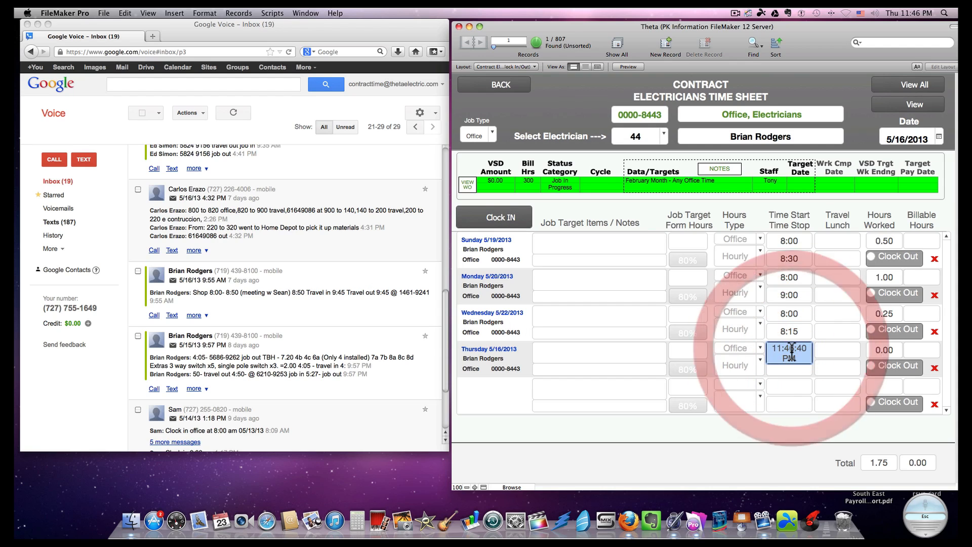
type("8")
key("Tab")
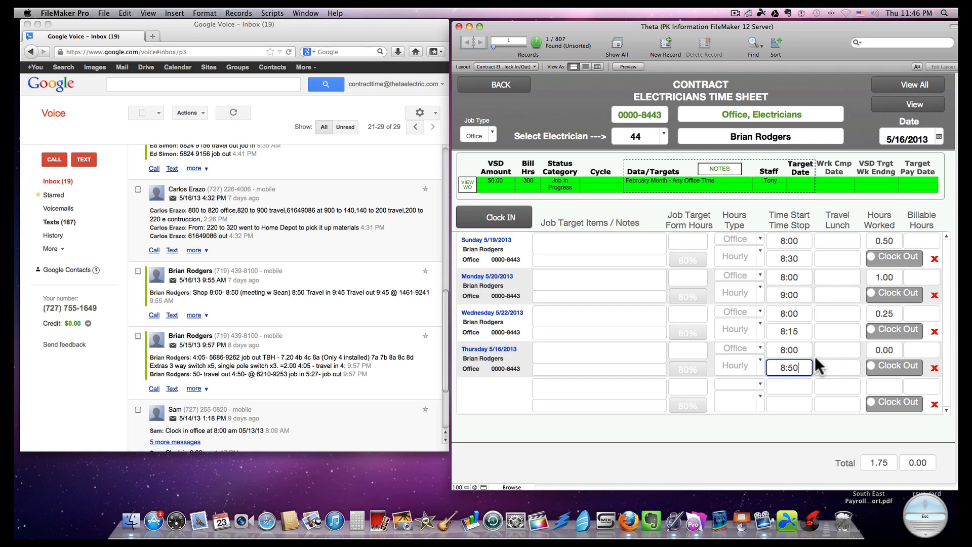
type("8:50")
left_click(797, 428)
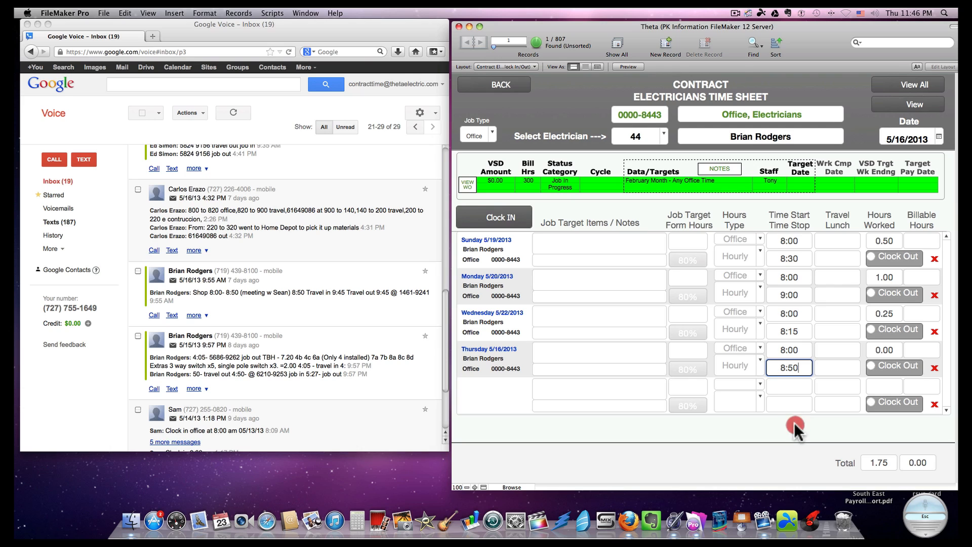
Reopen the Office, Electricians time sheet from the open work orders list for the same electrician, dated 5/15/2013
left_click(511, 84)
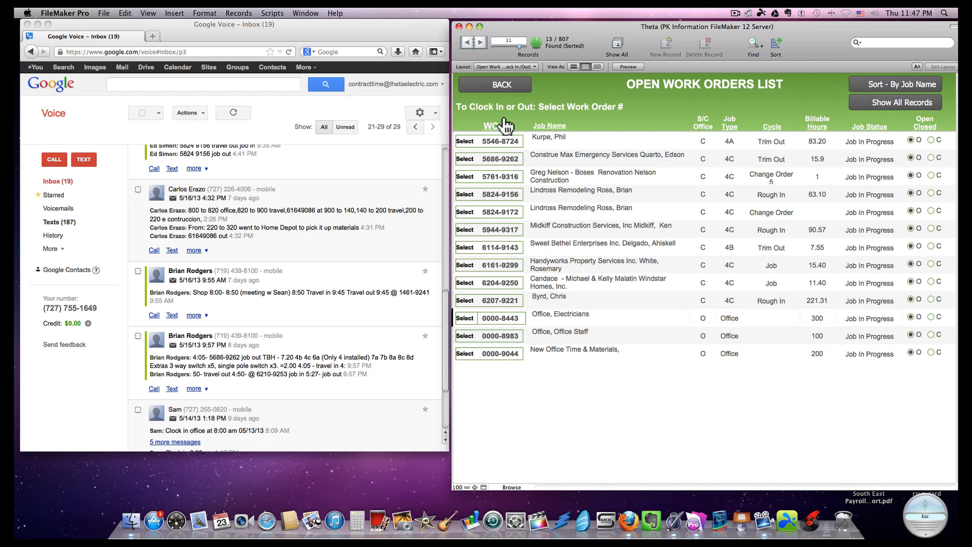
left_click(465, 319)
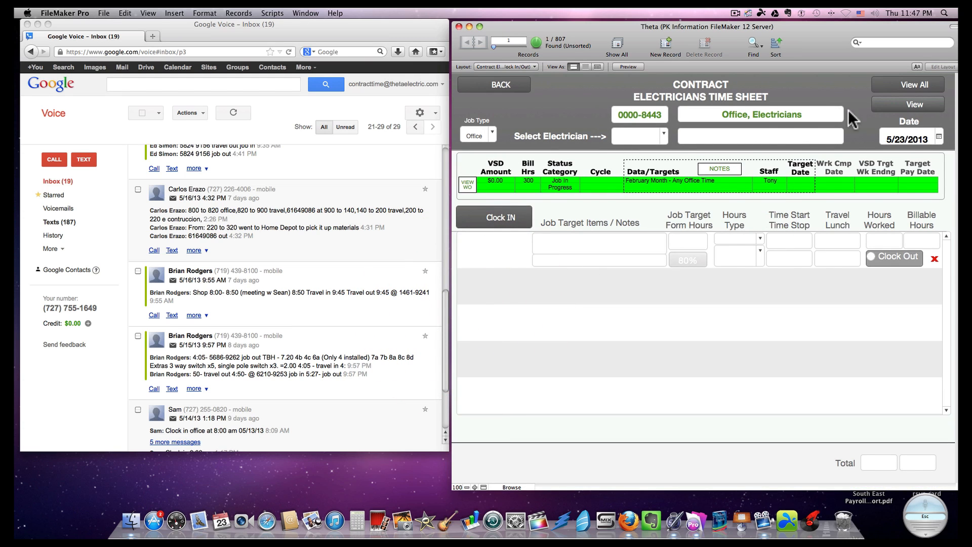
left_click(664, 135)
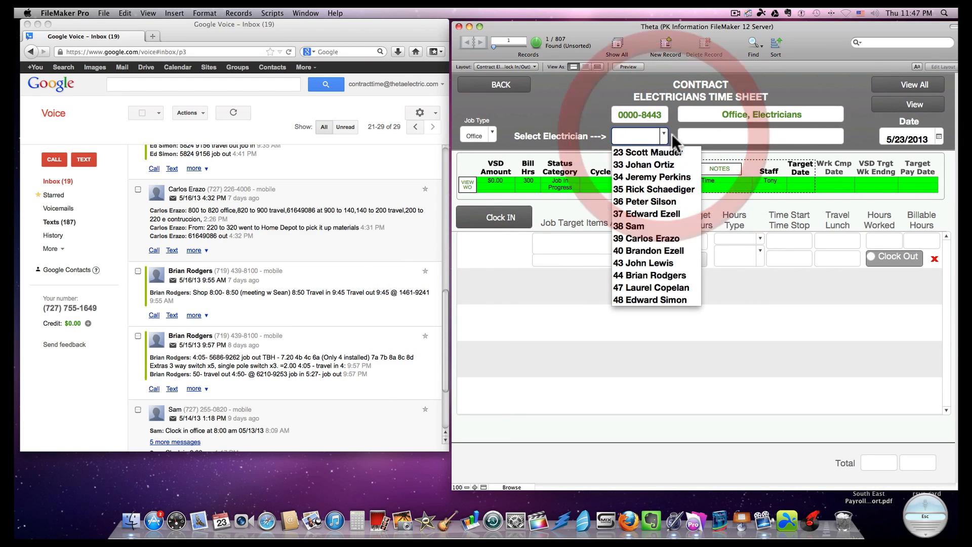
left_click(656, 275)
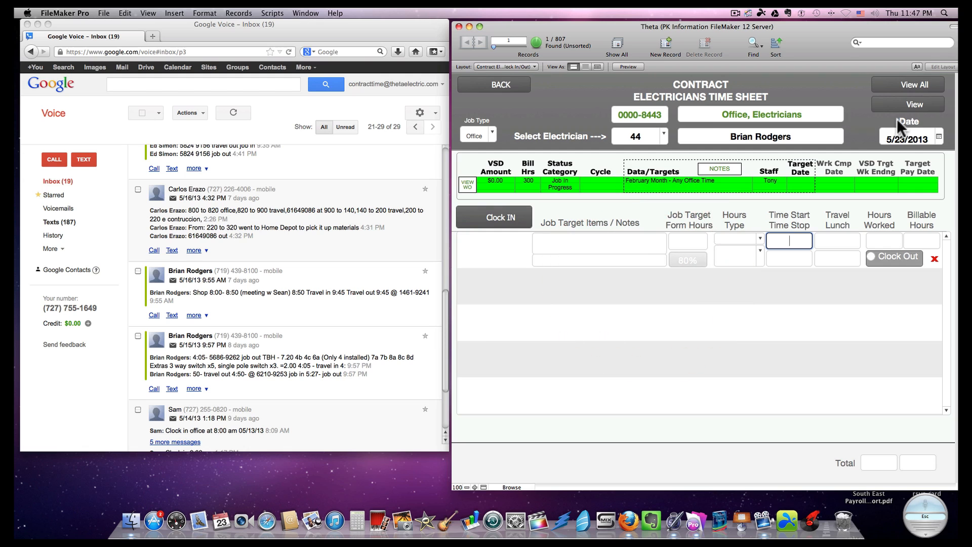
left_click(940, 136)
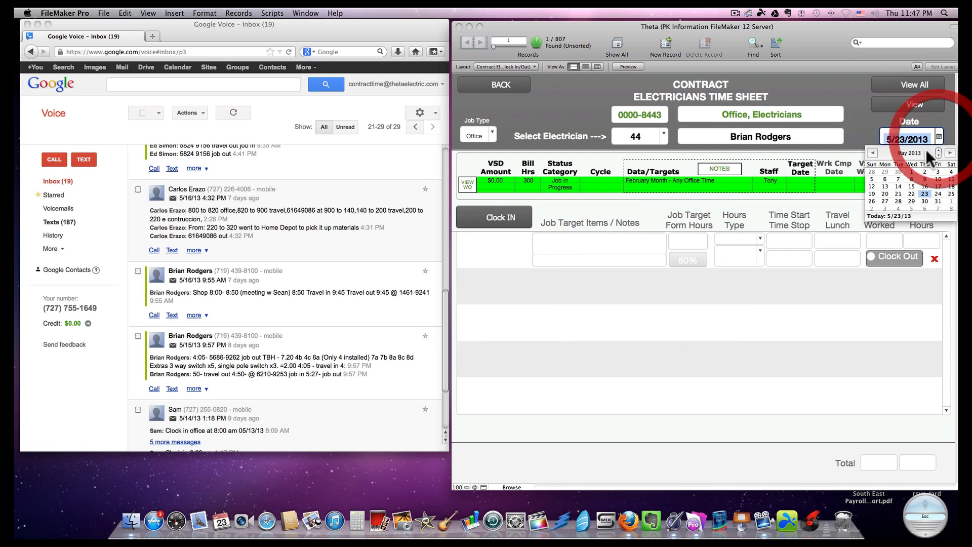
left_click(911, 186)
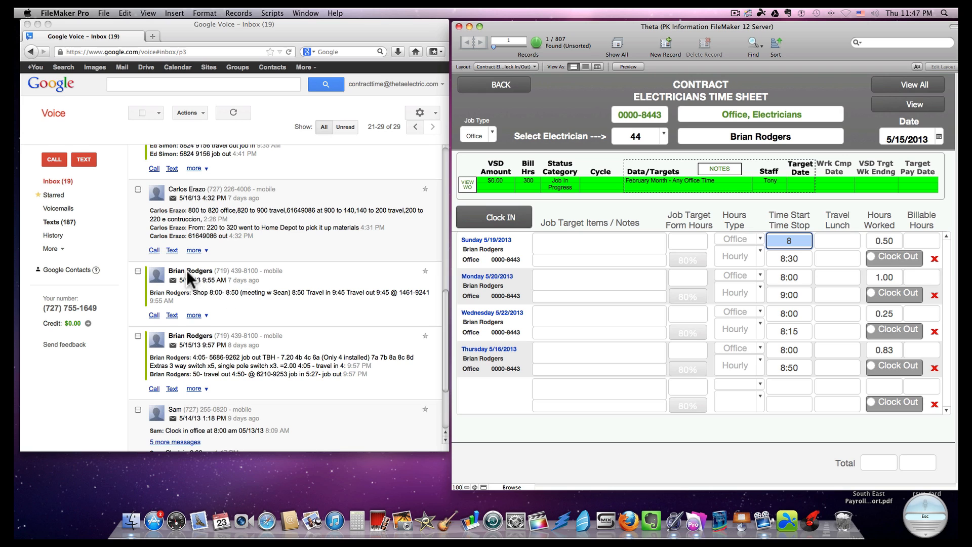
Copy the parenthesised meeting remark from the 5/16/13 9:55 AM text into the notes of the Thursday 5/16/2013 entry
left_click(243, 293)
left_click_drag(243, 293, 292, 293)
key("super+c")
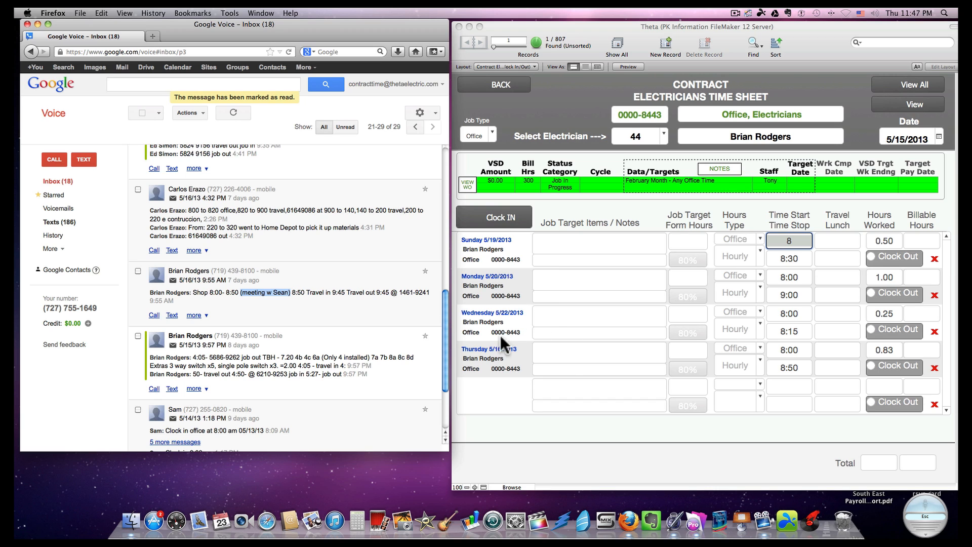
left_click(566, 366)
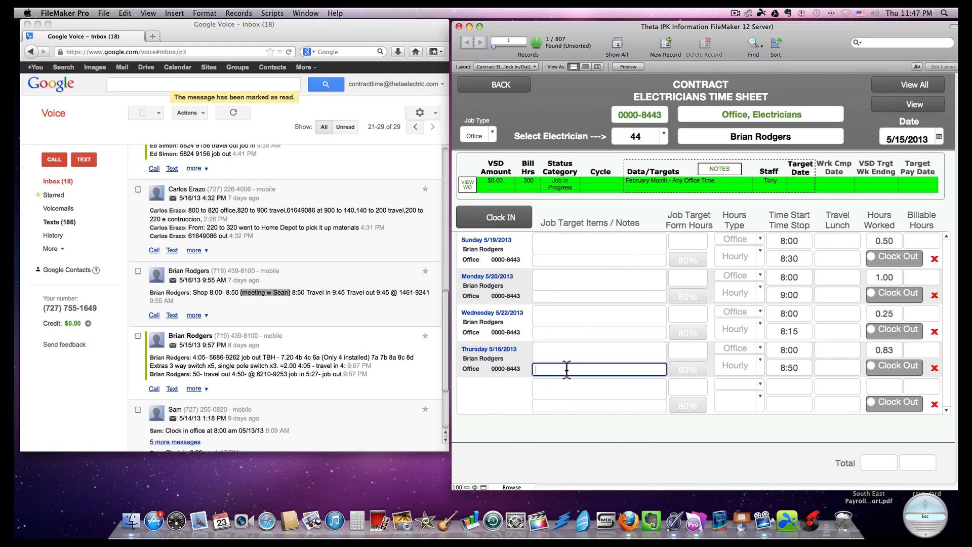
key("super+v")
left_click(632, 425)
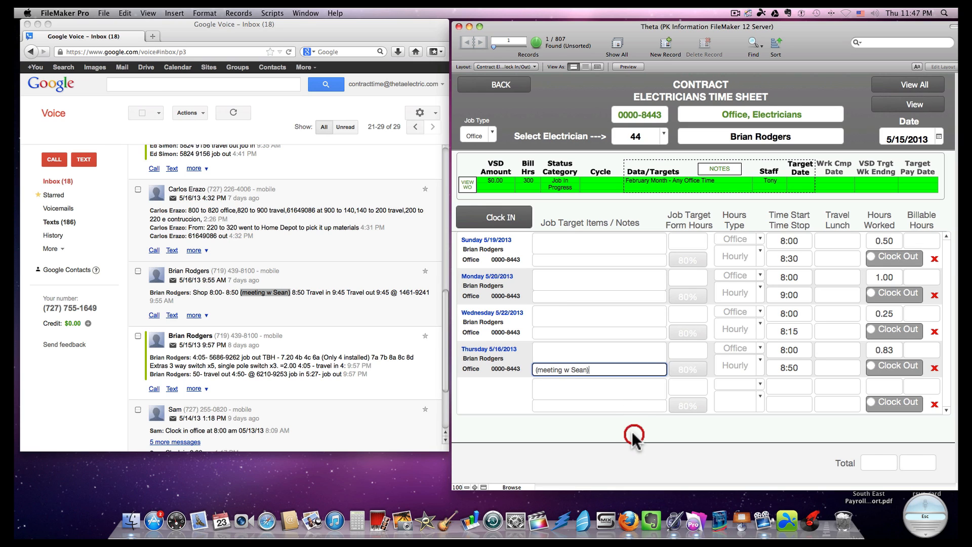
Check the job work order number in the 5/16/13 9:55 AM text and return to the main navigation screen in FileMaker
scroll(329, 169, "up", 1)
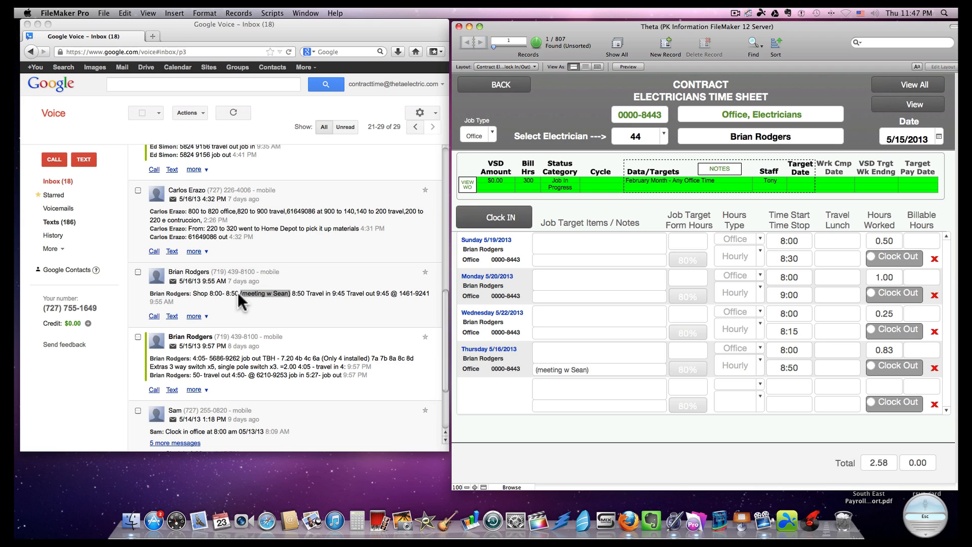
left_click(295, 292)
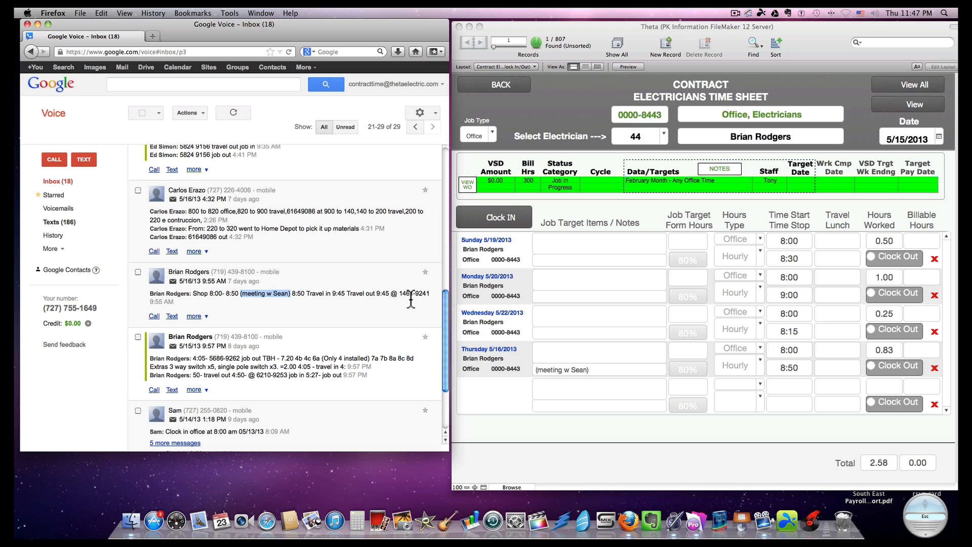
left_click_drag(401, 294, 429, 304)
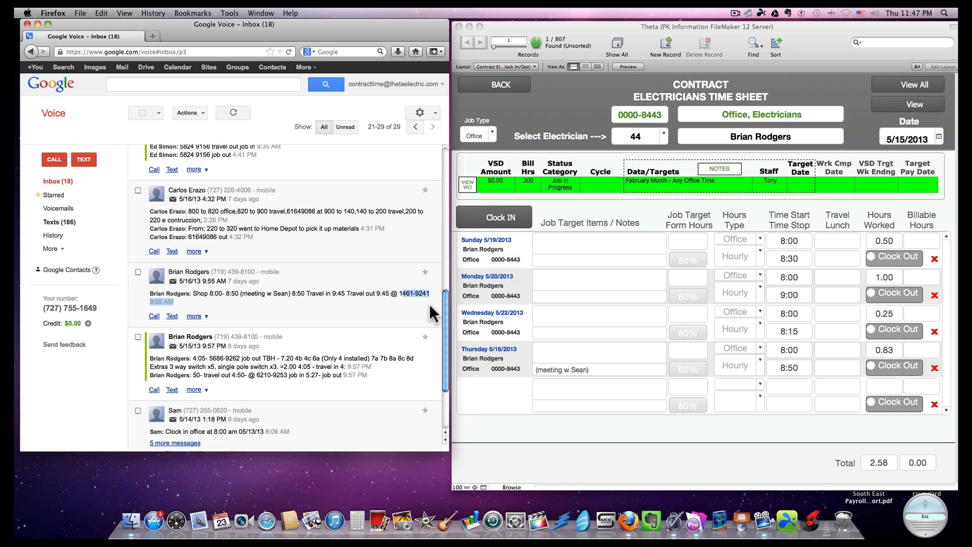
left_click(427, 304)
scroll(436, 212, "up", 1)
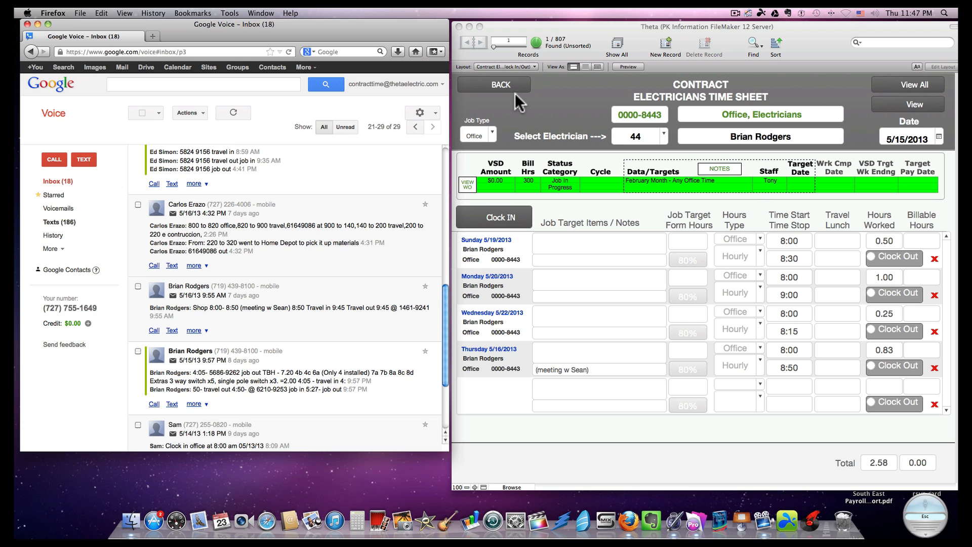
left_click(502, 87)
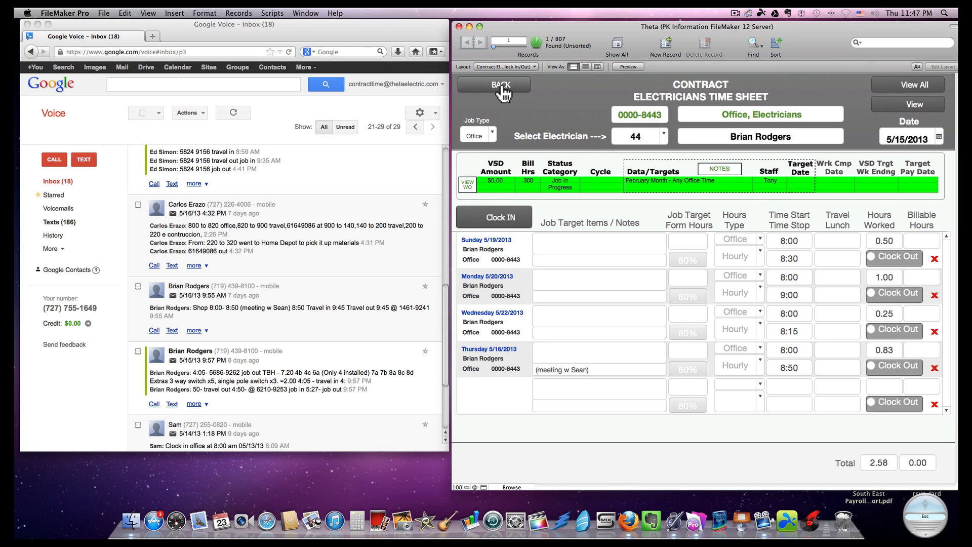
left_click(502, 86)
left_click(500, 83)
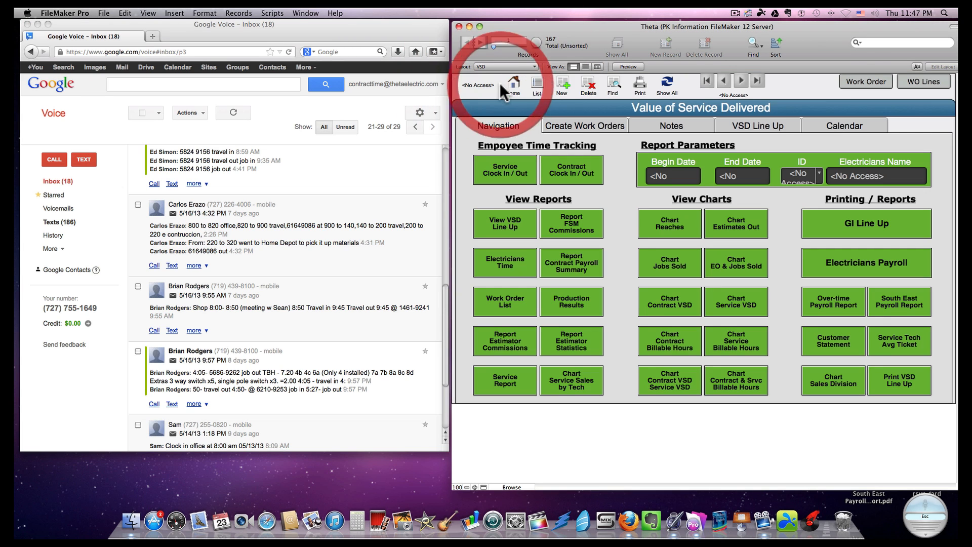
Open the service clock in/out list and look through the open work orders for the number given in the 5/16/13 9:55 AM text
left_click(512, 172)
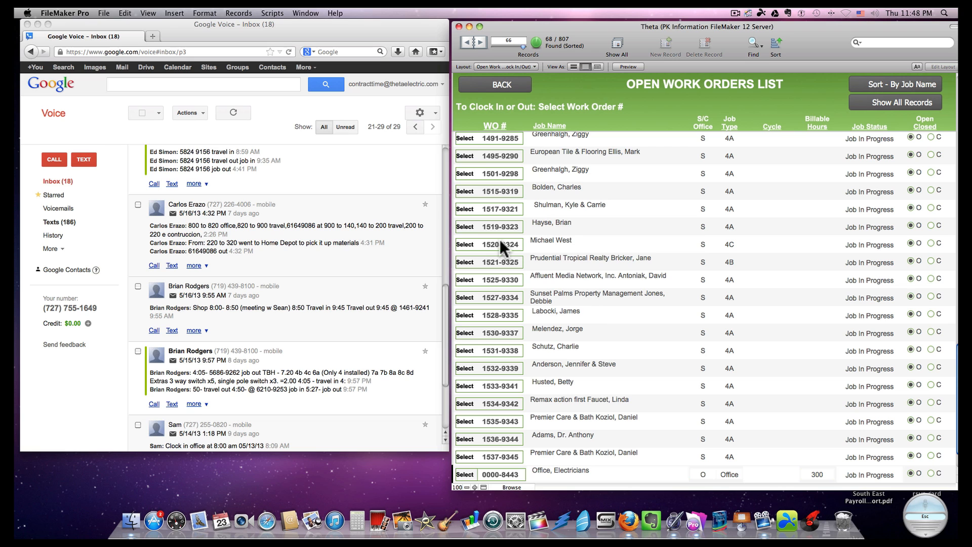
scroll(509, 232, "up", 10)
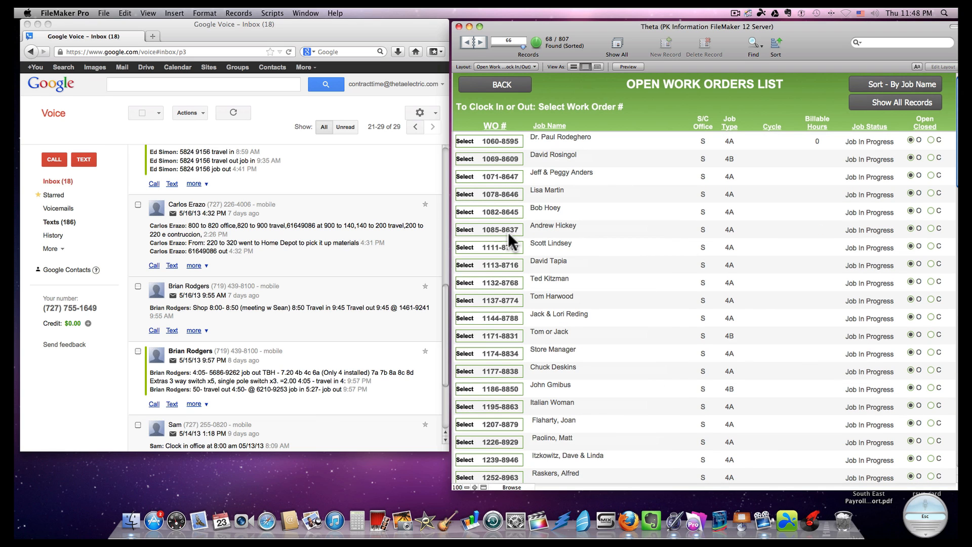
scroll(500, 235, "down", 4)
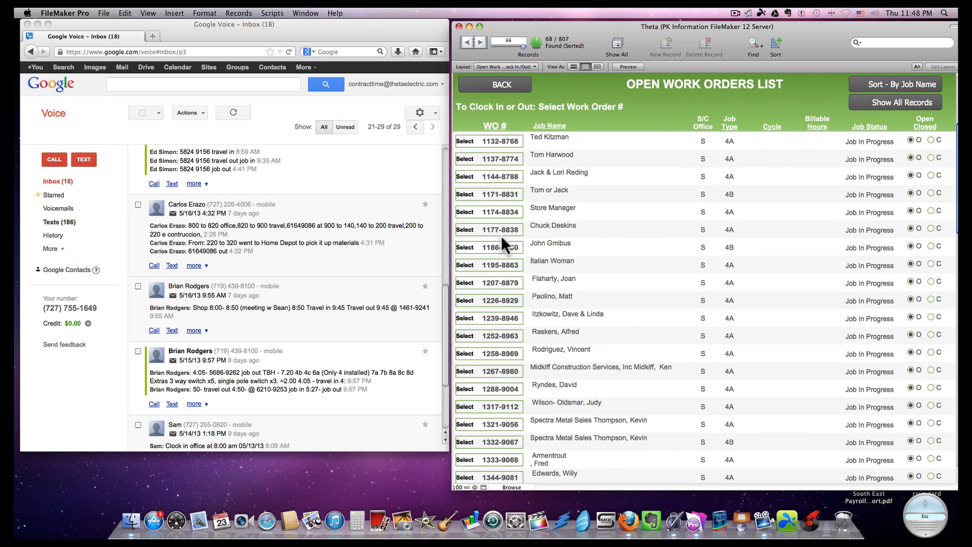
scroll(501, 236, "down", 4)
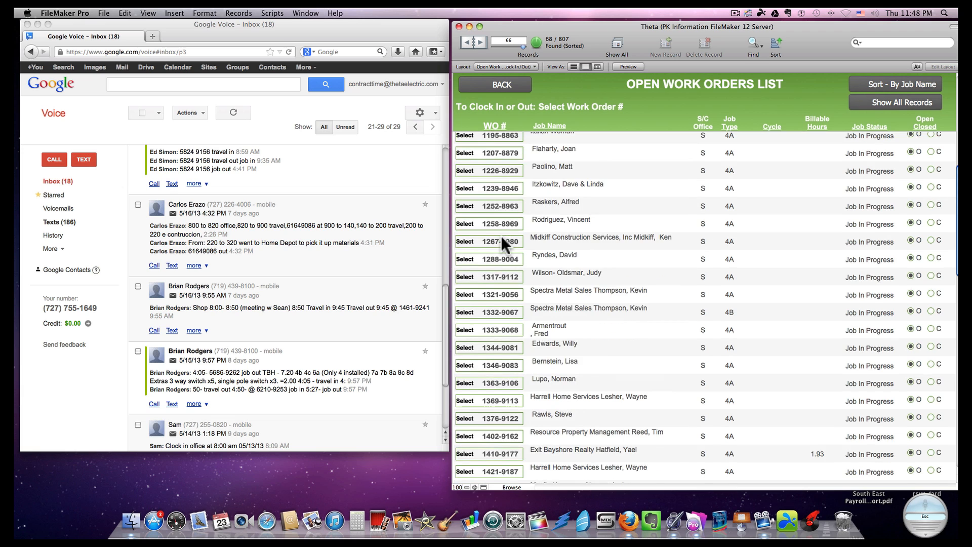
scroll(501, 238, "down", 3)
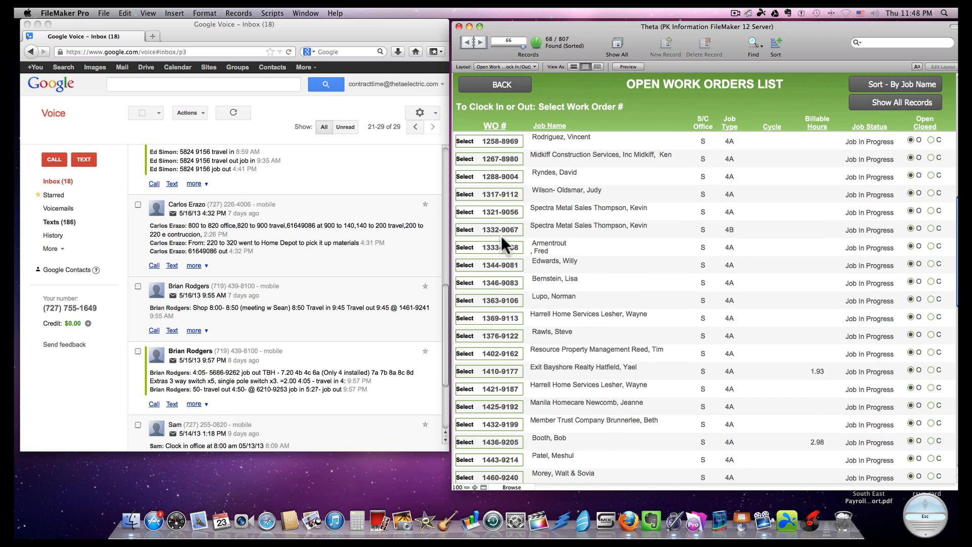
scroll(503, 244, "down", 1)
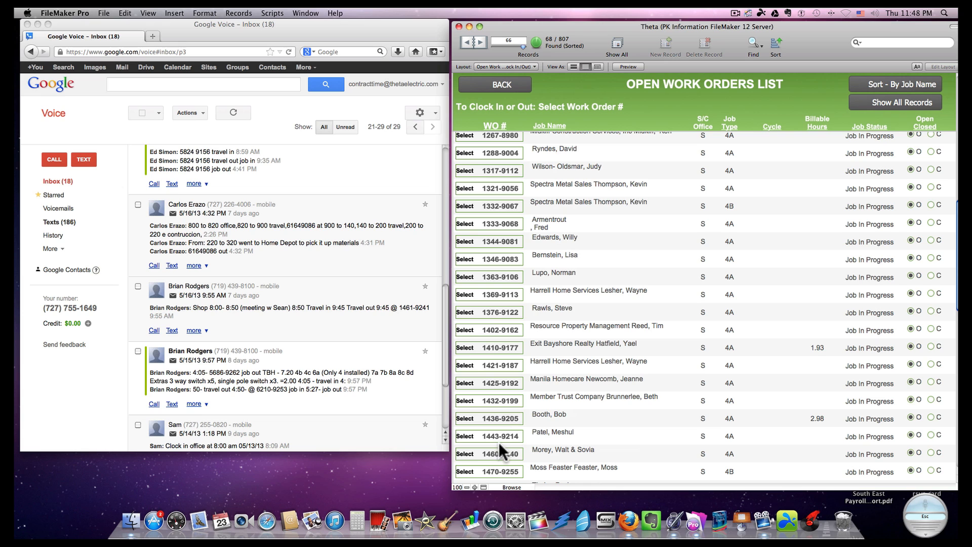
scroll(500, 442, "down", 2)
scroll(499, 442, "up", 2)
Find the work order by the number in the 5/16/13 9:55 AM text and open its electricians time sheet
left_click(754, 44)
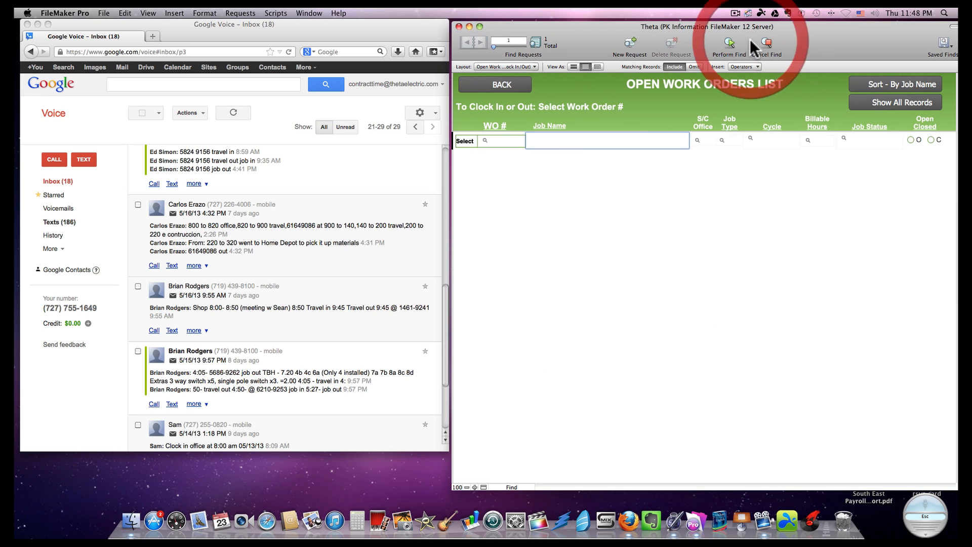
left_click(501, 142)
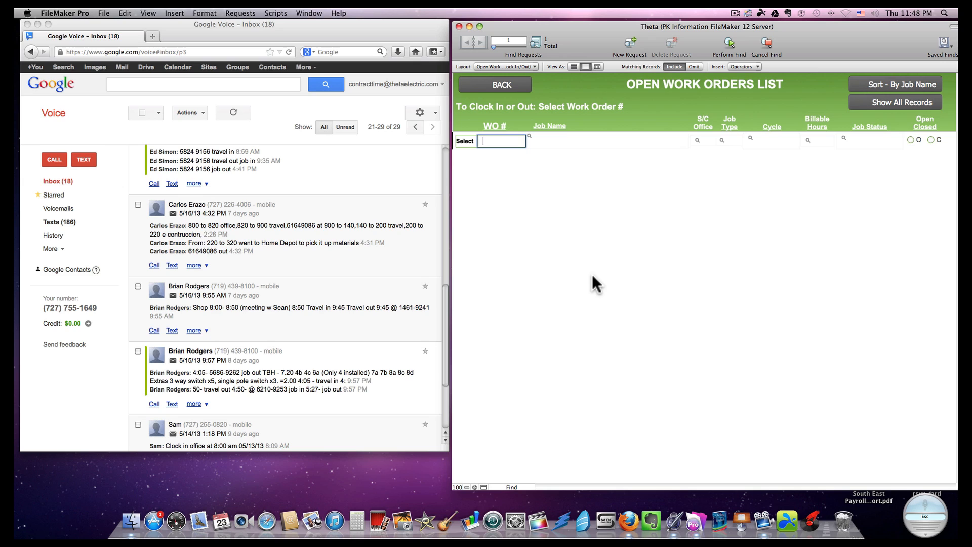
type("1461-9241")
key("Return")
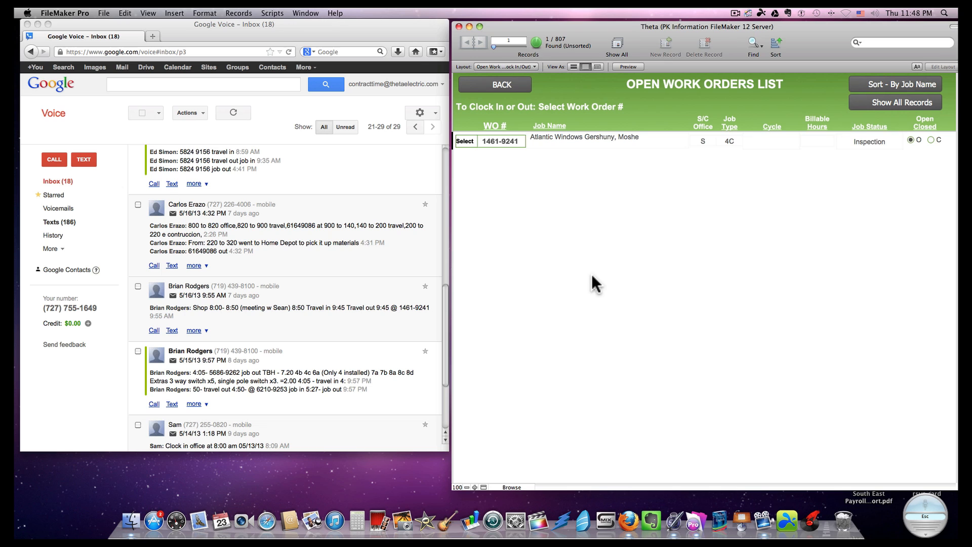
left_click(466, 140)
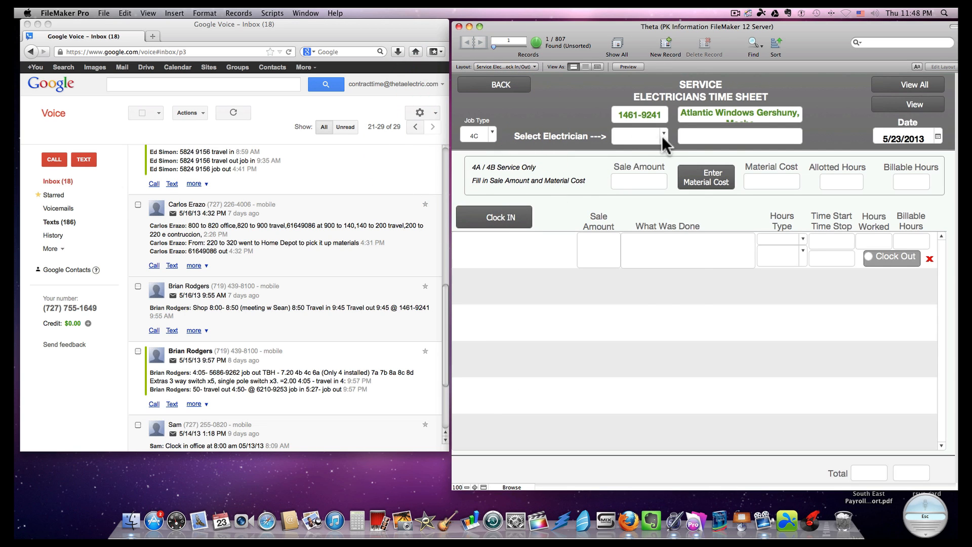
Clock in the electrician who sent the 5/16/13 9:55 AM text on this time sheet, dated 5/16/2013
left_click(663, 134)
left_click(655, 282)
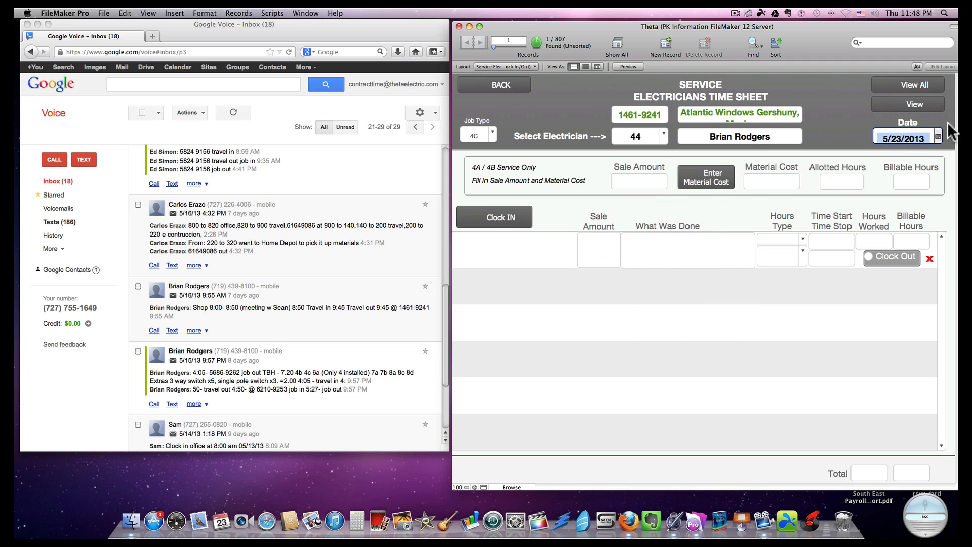
left_click(937, 133)
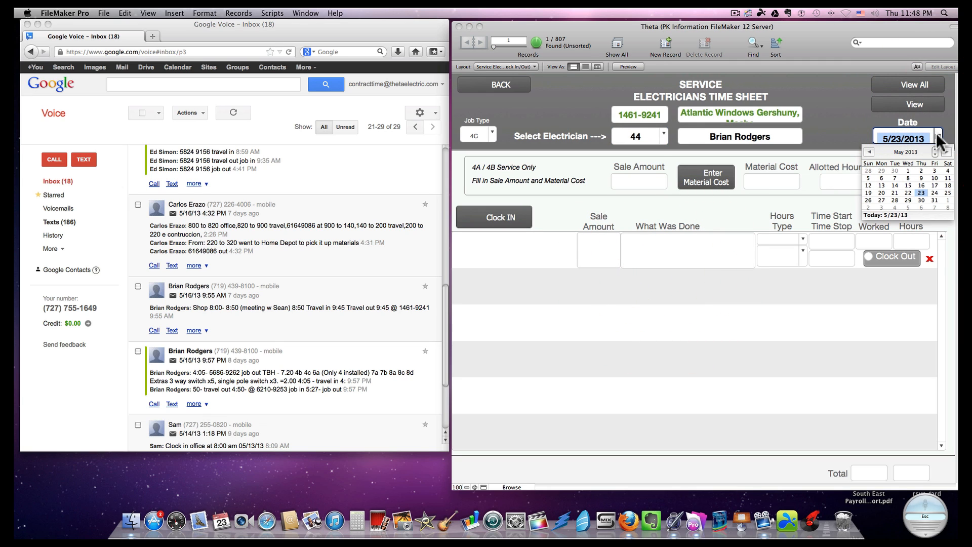
left_click(921, 183)
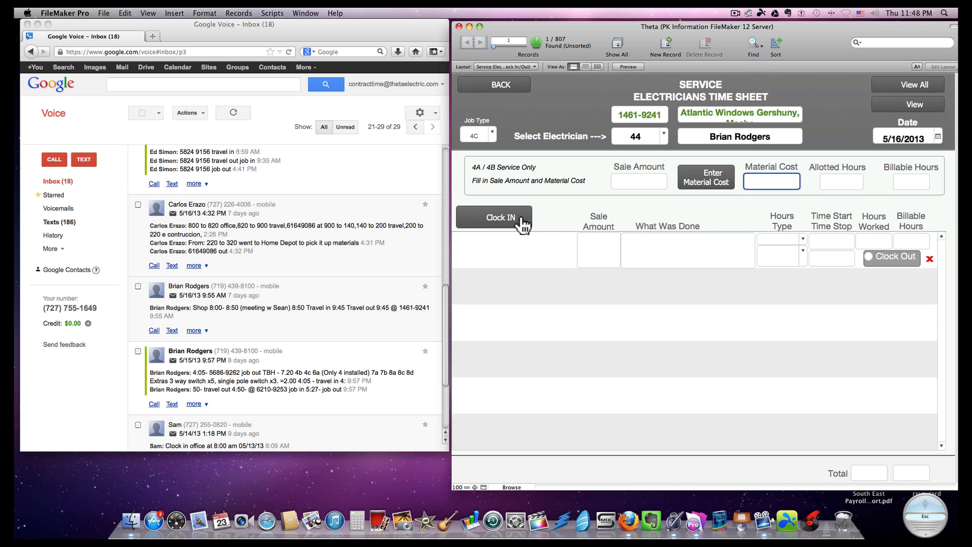
left_click(501, 217)
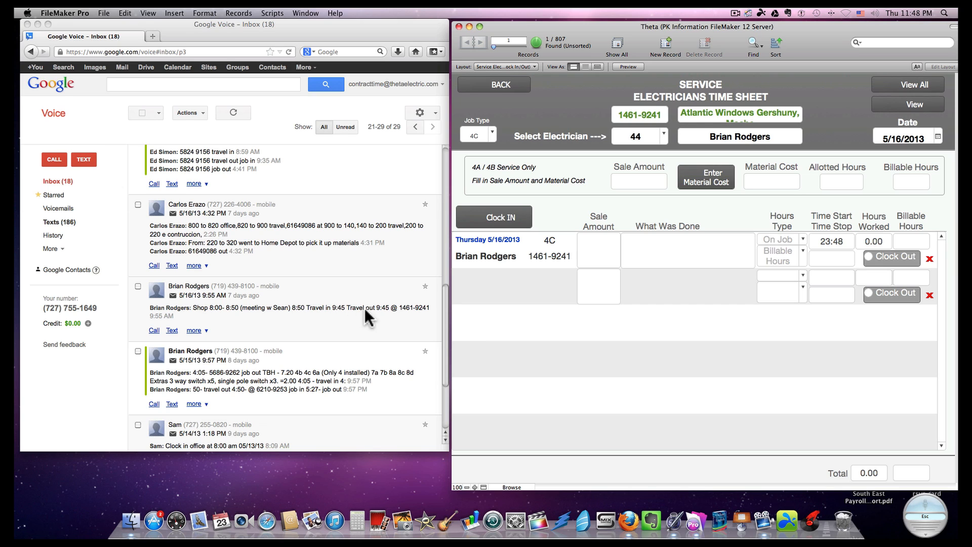
Set the new Thursday 5/16/2013 entry to Travel hours, with start time 8:50 and stop time 9:45
left_click(837, 239)
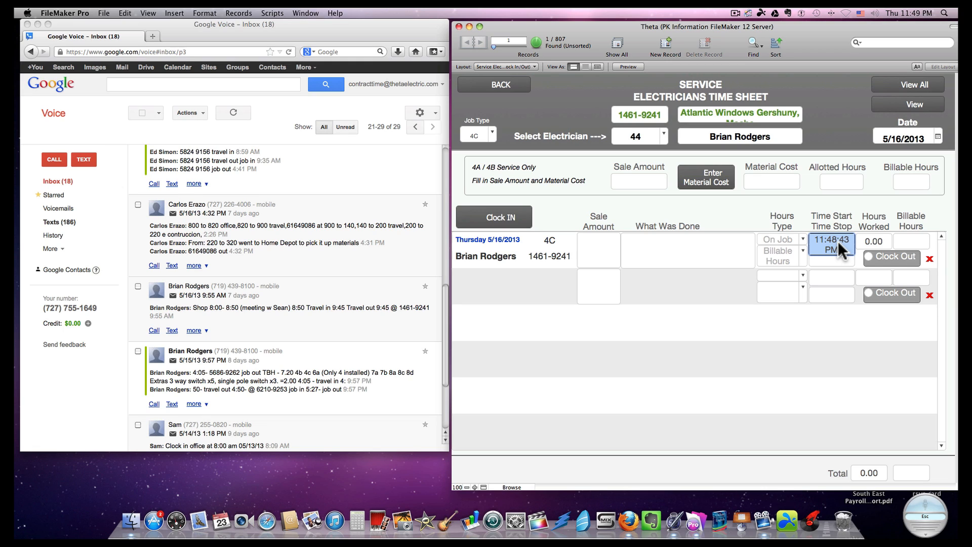
type("8")
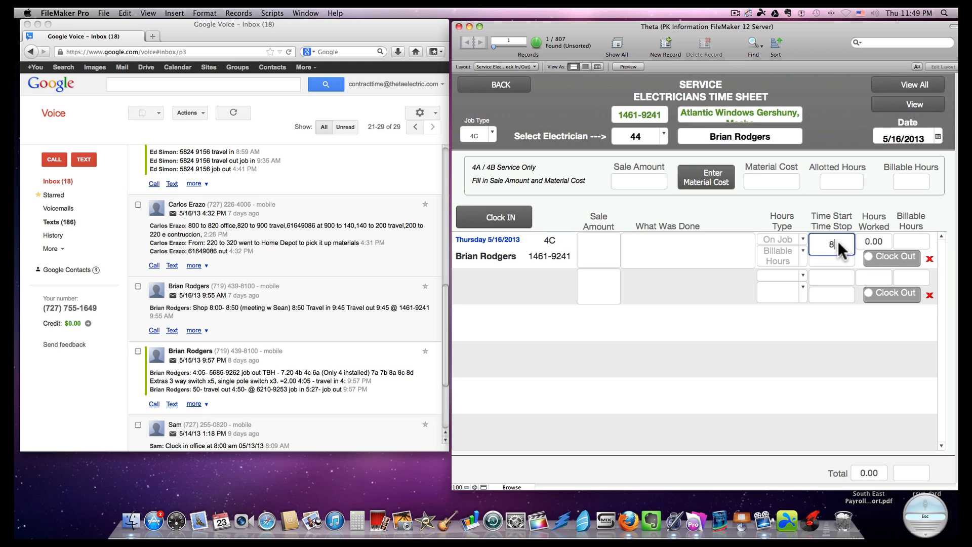
type(":50")
left_click(833, 257)
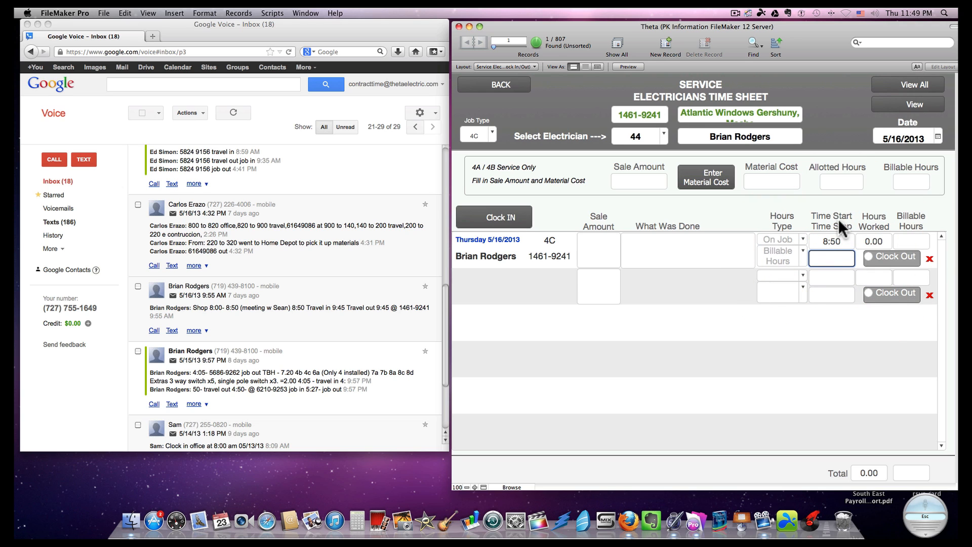
left_click(802, 237)
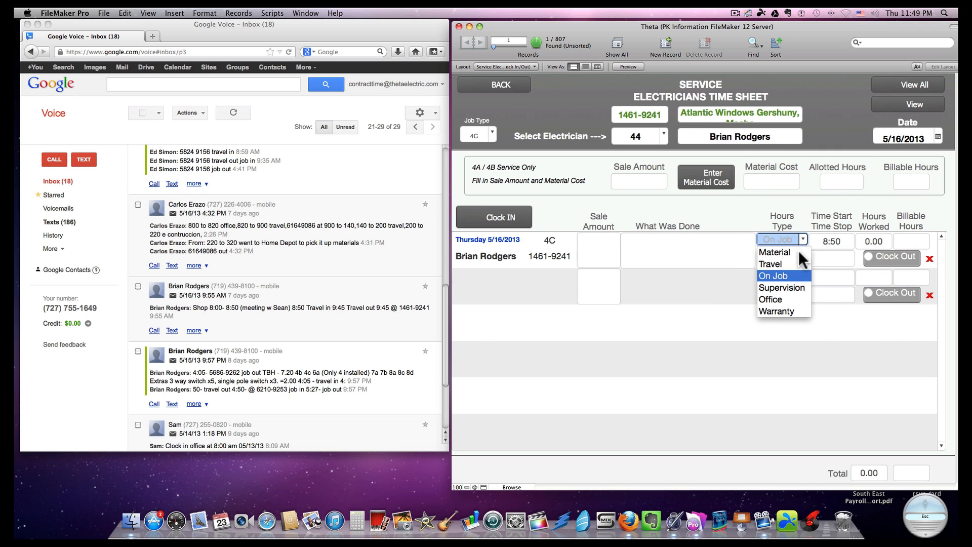
left_click(778, 263)
key("Tab")
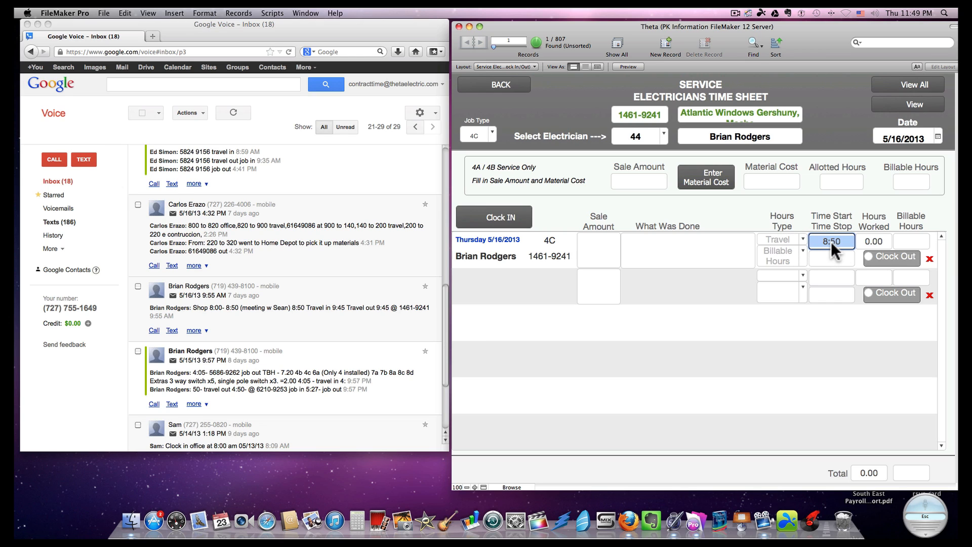
left_click(830, 258)
type("9:45")
left_click(742, 208)
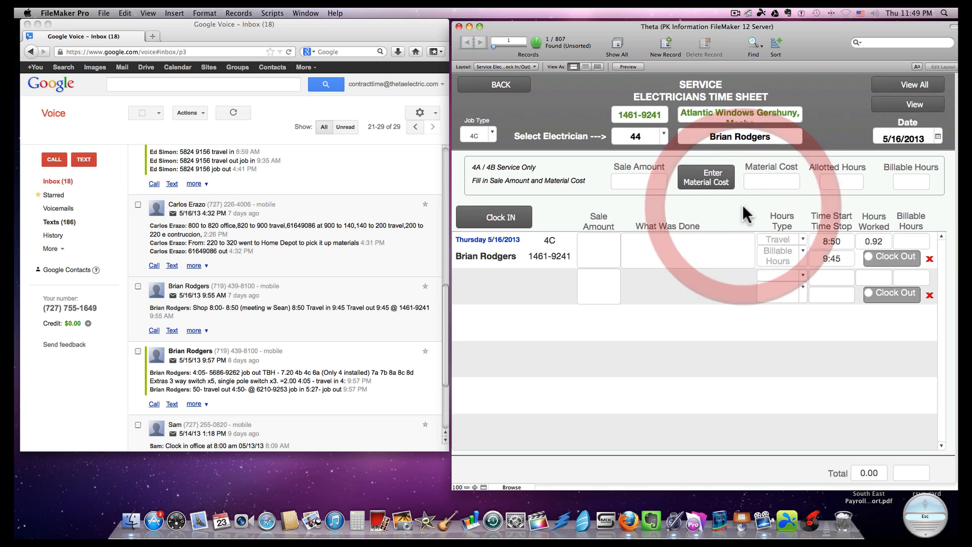
Clock in a second On Job entry for Thursday 5/16/2013 with start time 9:45, leaving the stop time empty
left_click(517, 215)
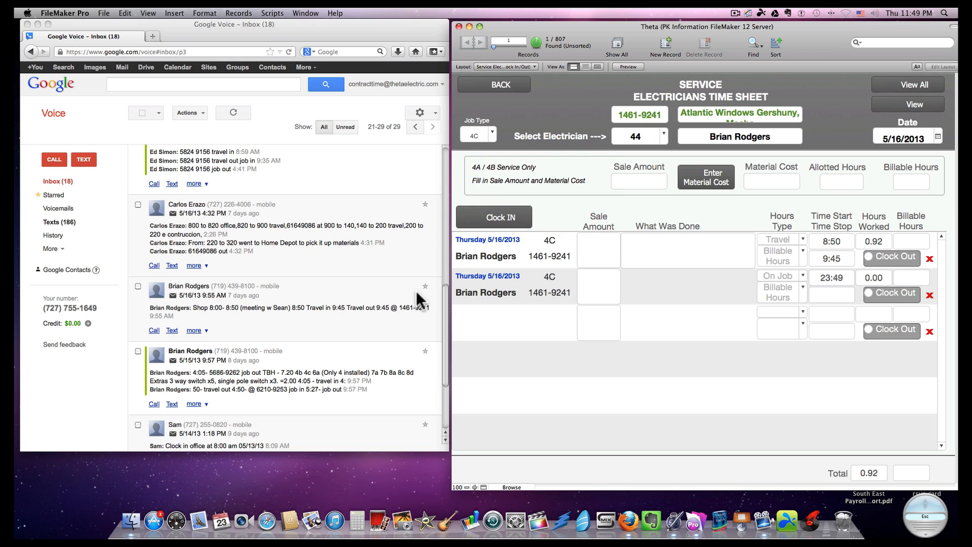
scroll(392, 318, "up", 1)
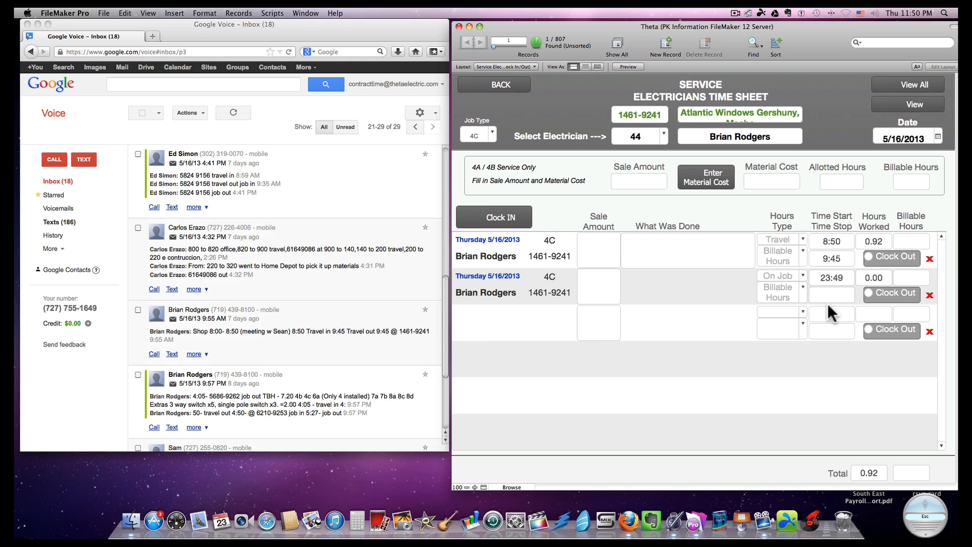
left_click(839, 278)
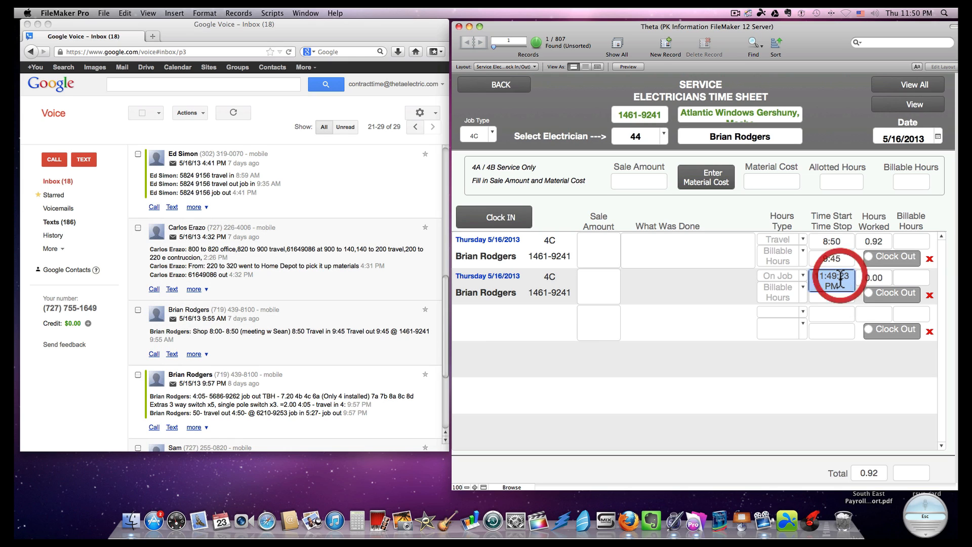
type("9:")
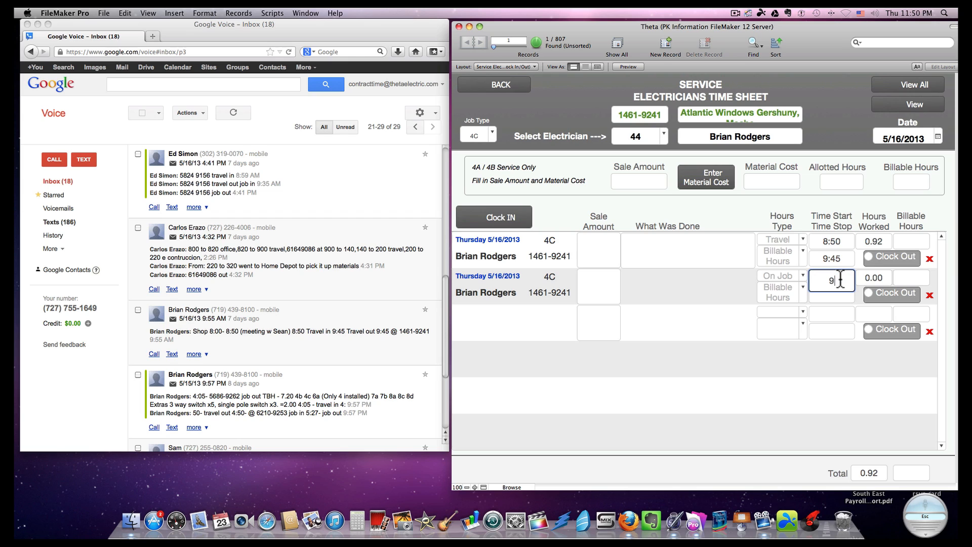
type("45")
left_click(751, 208)
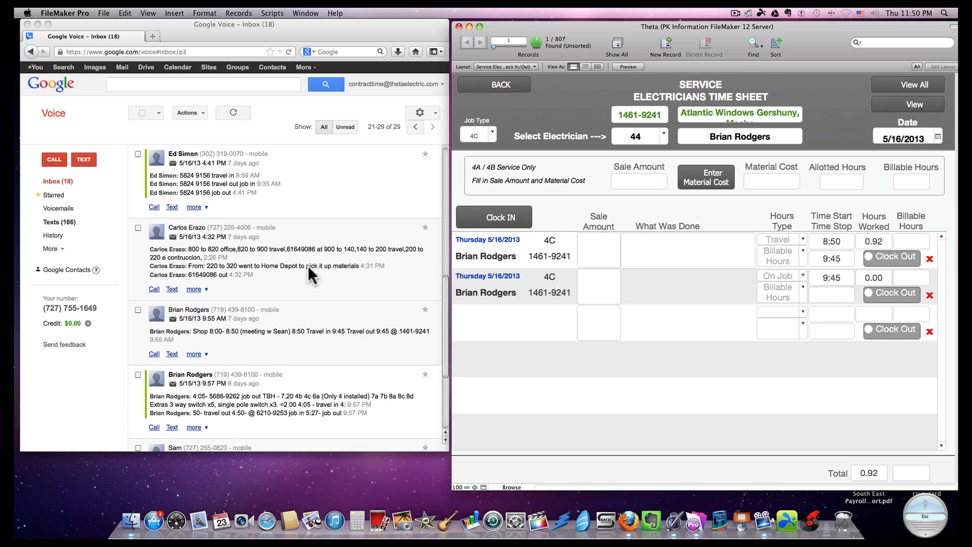
Archive the processed 5/16/13 9:55 AM text in the Google Voice inbox
left_click(138, 310)
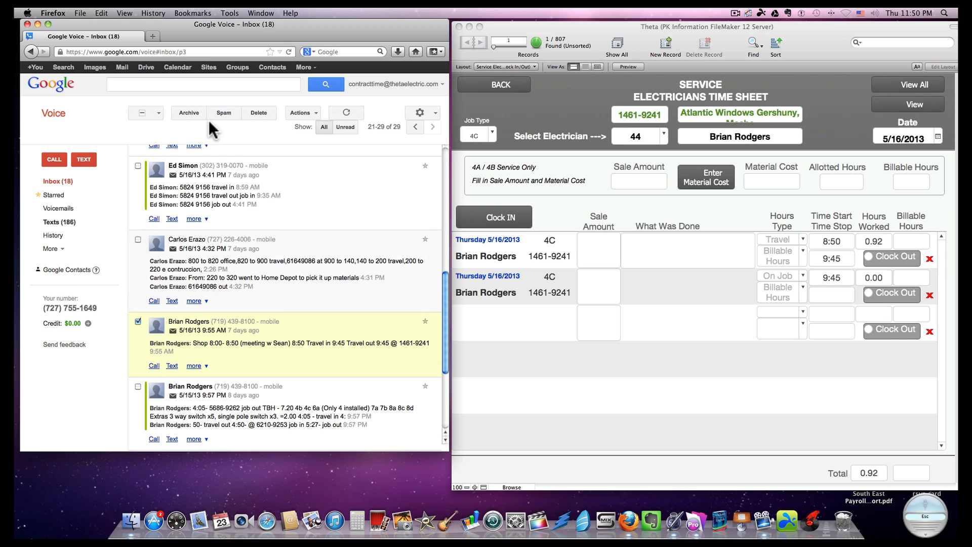
left_click(197, 115)
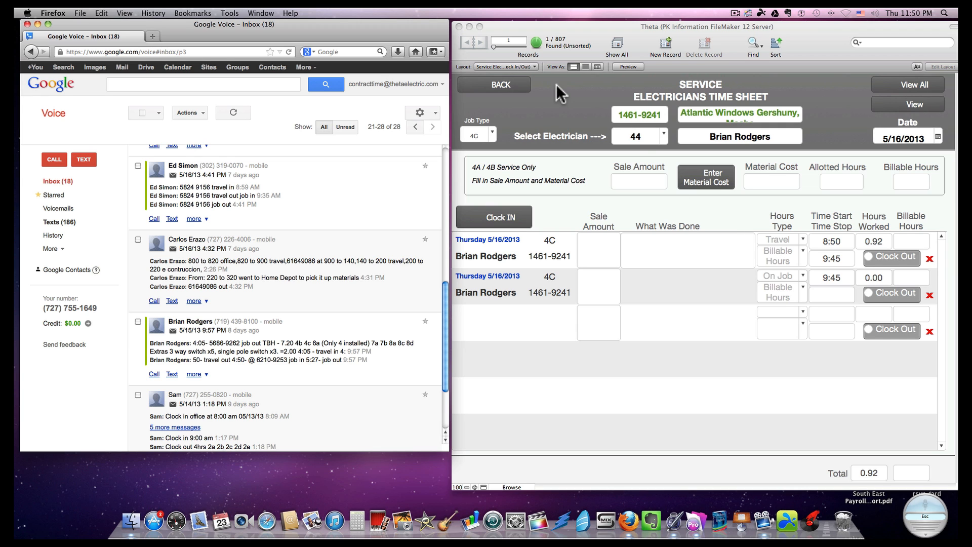
Leave the time sheet and the open work orders list in FileMaker, and close the Theta database window
left_click(509, 85)
left_click(508, 86)
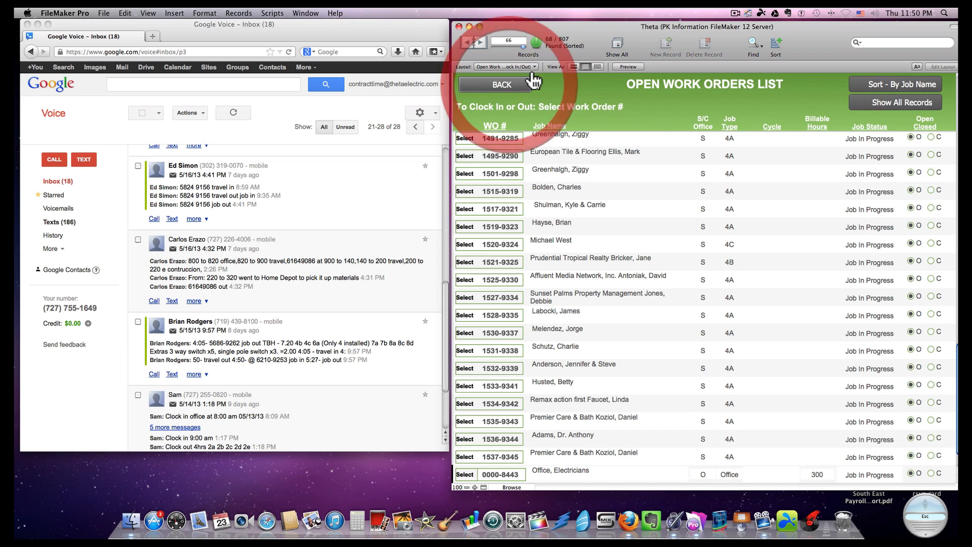
left_click(494, 85)
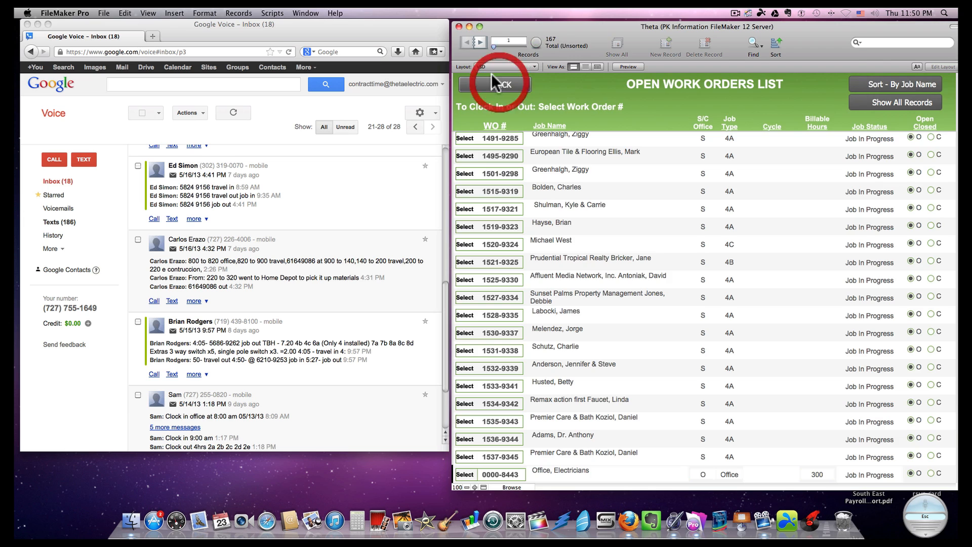
left_click(458, 27)
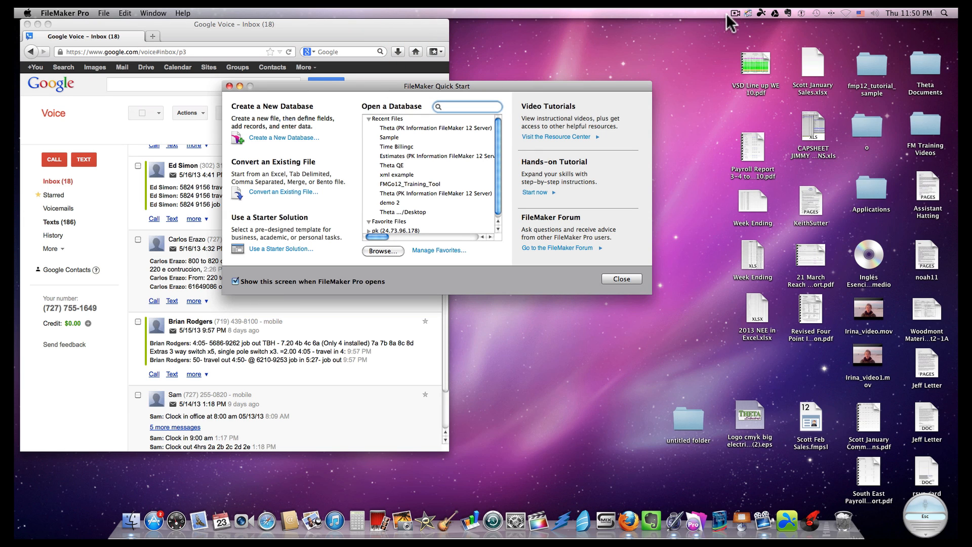